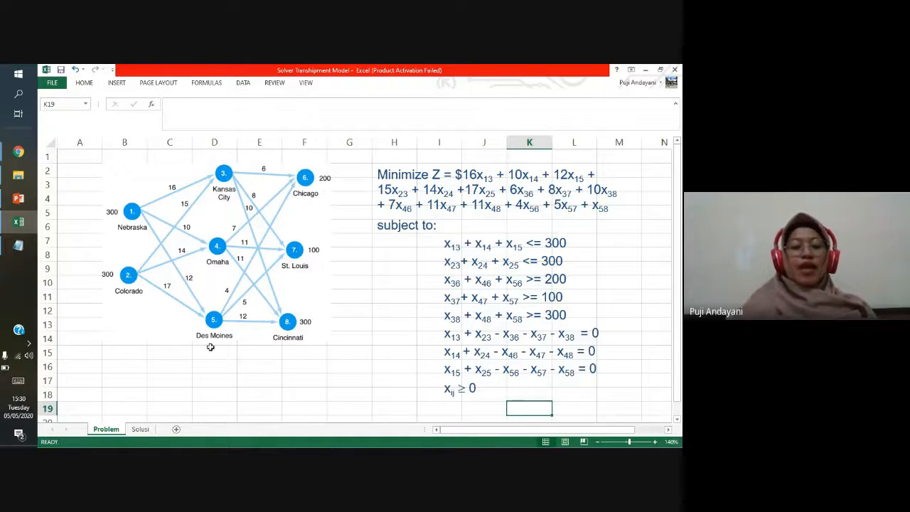
# Step: Open the Solusi sheet and examine the decision variable headings in row 4 of the input data, from x13 through x48
pyautogui.click(141, 429)
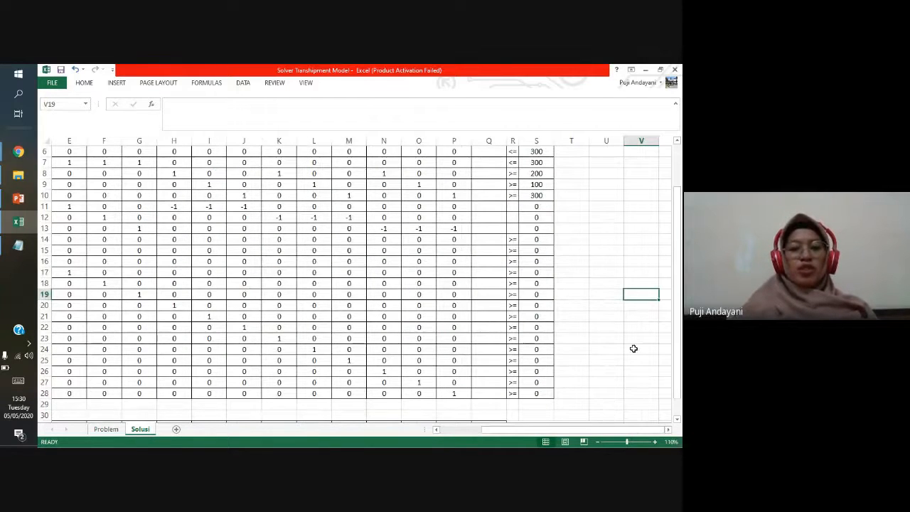
pyautogui.moveTo(678, 380); pyautogui.dragTo(678, 334)
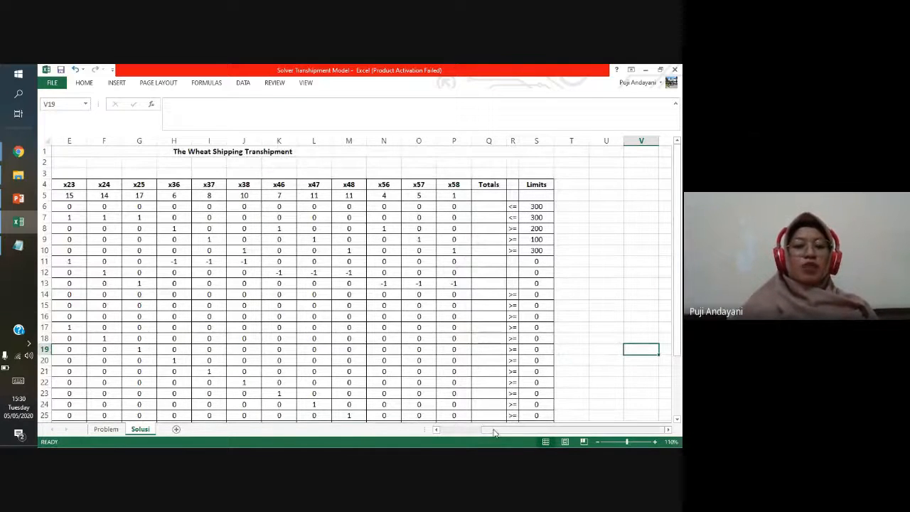
pyautogui.moveTo(496, 433); pyautogui.dragTo(415, 436)
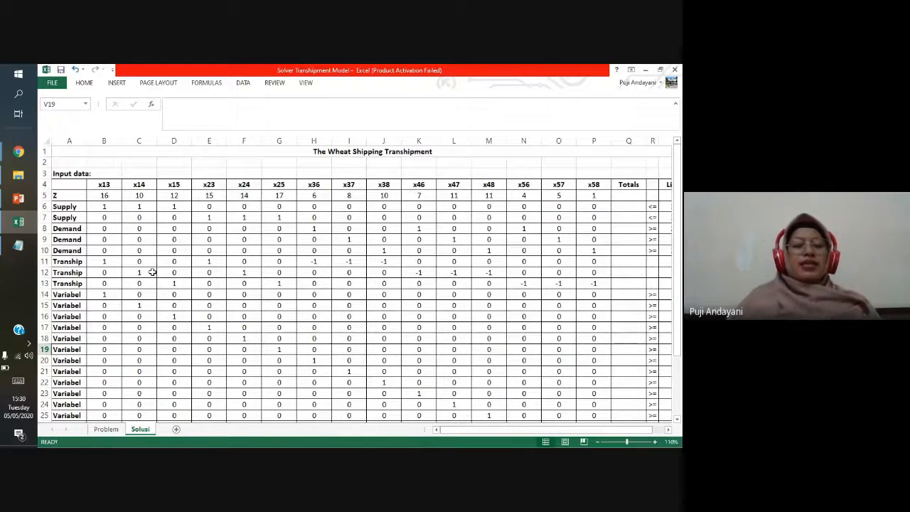
pyautogui.click(99, 186)
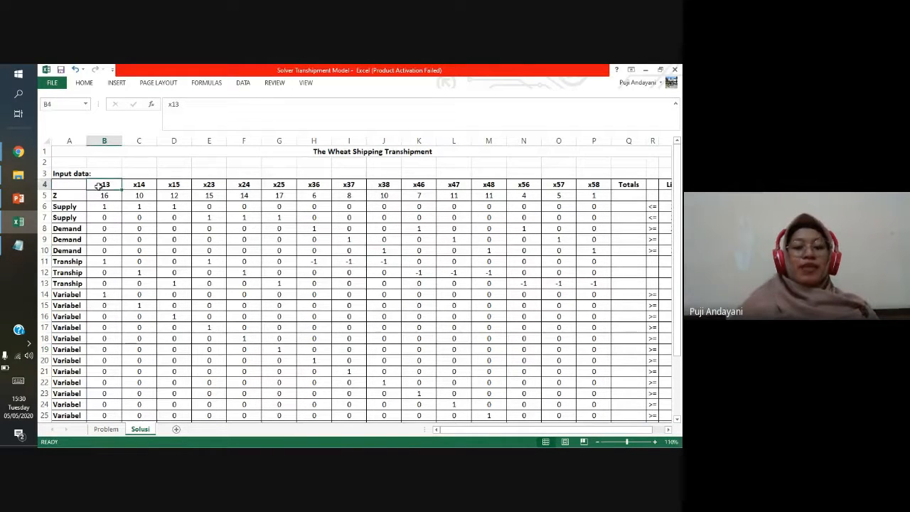
pyautogui.press('Right')
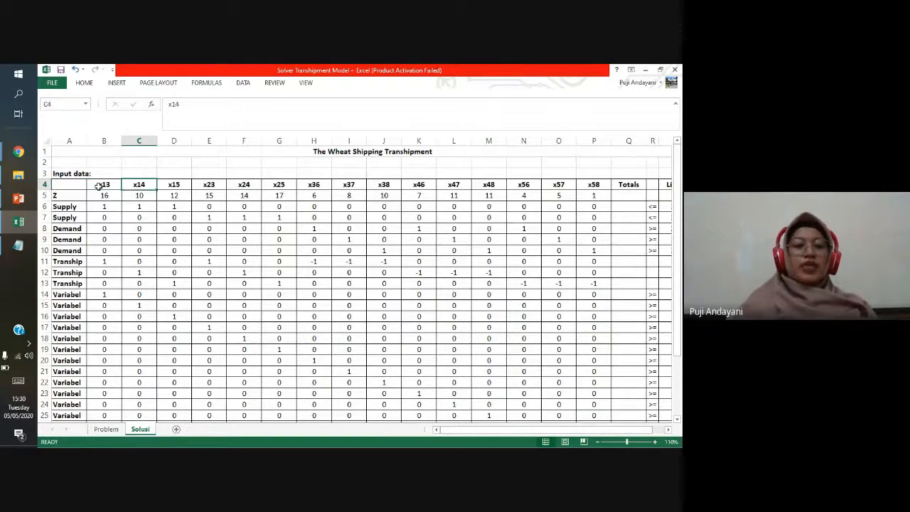
pyautogui.press('Right')
pyautogui.press('Right')
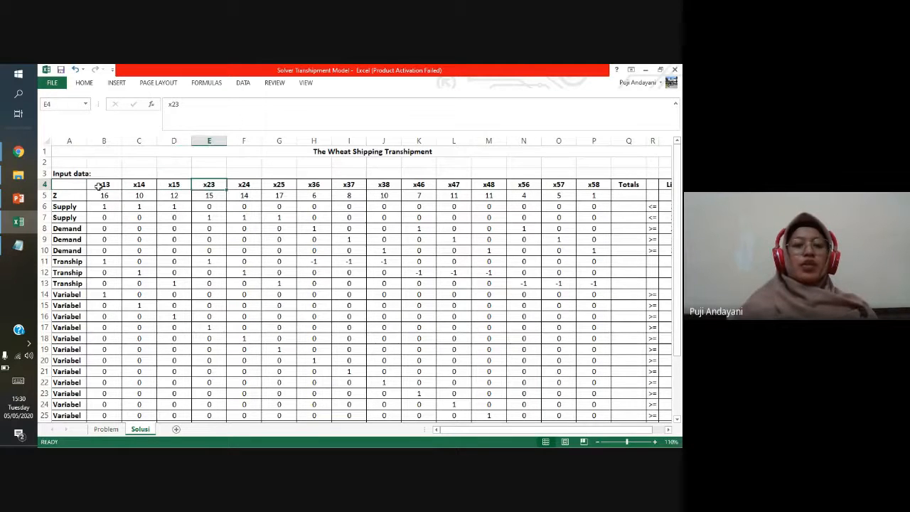
pyautogui.press('Right')
pyautogui.press('Right')
pyautogui.press('Right')
pyautogui.press('Right')
pyautogui.press('Right')
pyautogui.press('Right')
pyautogui.press('Right')
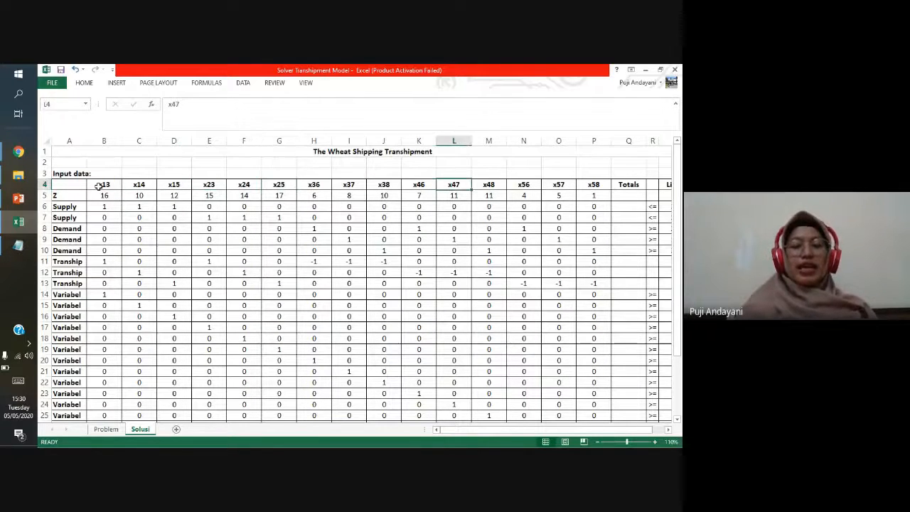
pyautogui.press('Right')
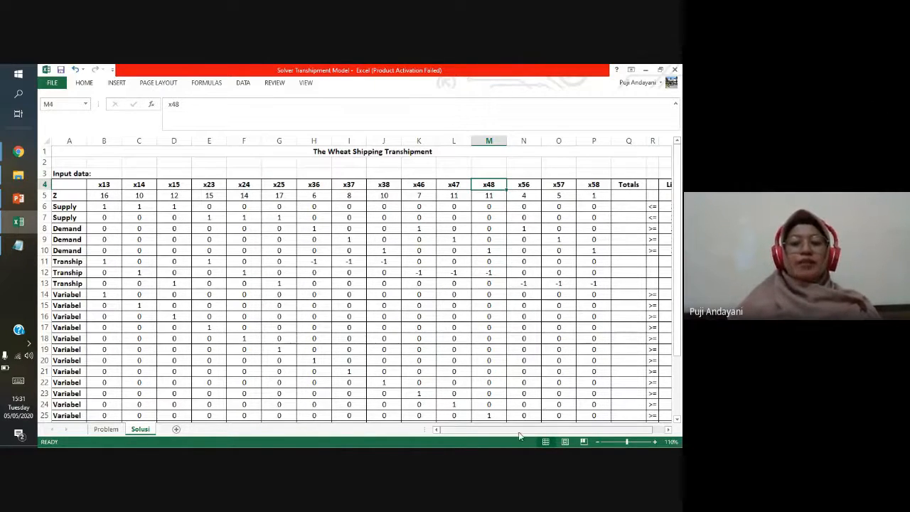
# Step: Enter =SUMPRODUCT(B5:P5;B32:P32) in Totals cell Q5 to multiply the Z row by the Solution row
pyautogui.moveTo(518, 431); pyautogui.dragTo(532, 432)
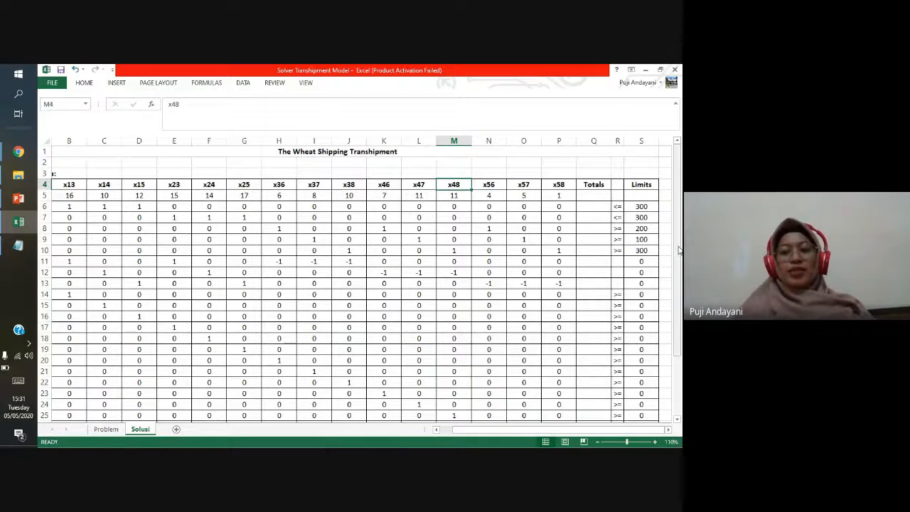
pyautogui.moveTo(679, 249)
pyautogui.mouseDown()
pyautogui.moveTo(680, 306)
pyautogui.moveTo(680, 260)
pyautogui.mouseUp()
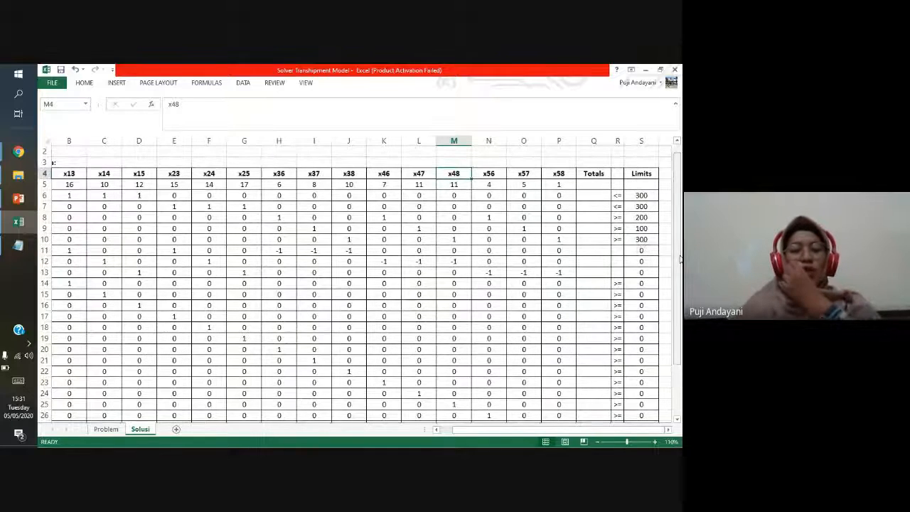
pyautogui.click(586, 182)
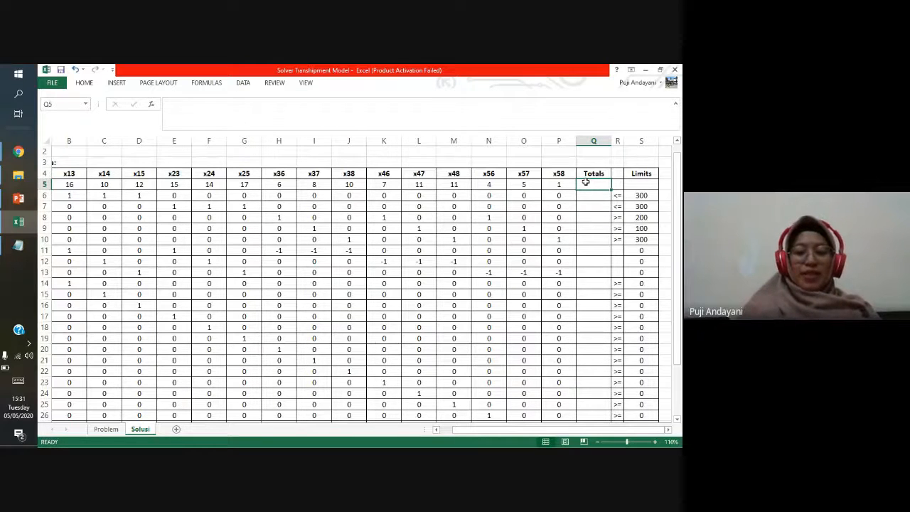
pyautogui.write('=sum')
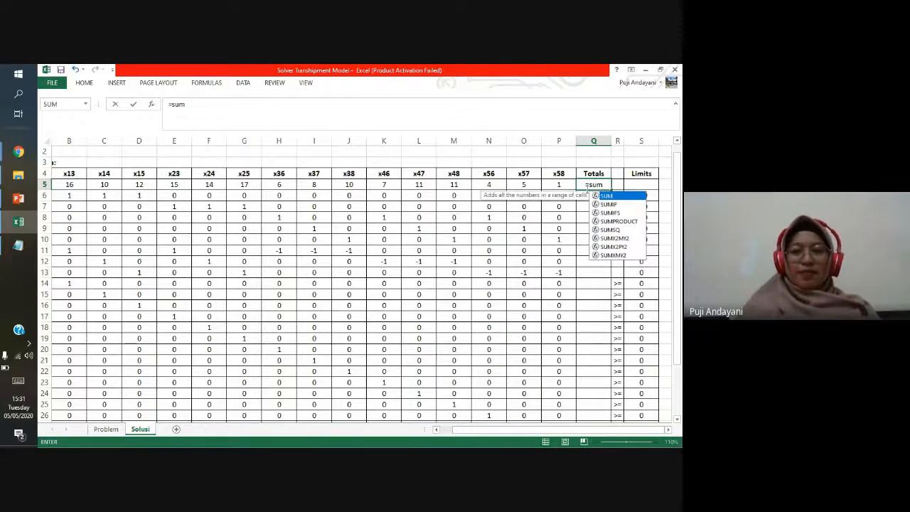
pyautogui.doubleClick(619, 222)
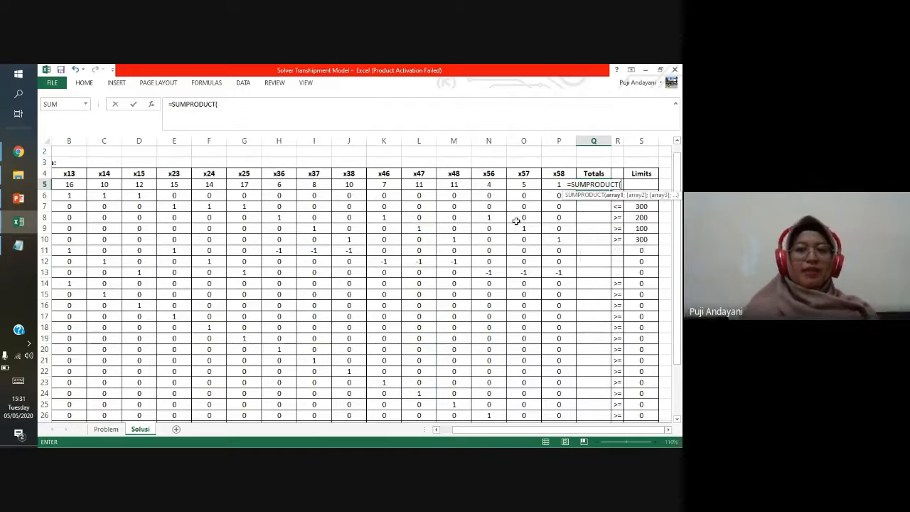
pyautogui.moveTo(559, 185); pyautogui.dragTo(98, 187)
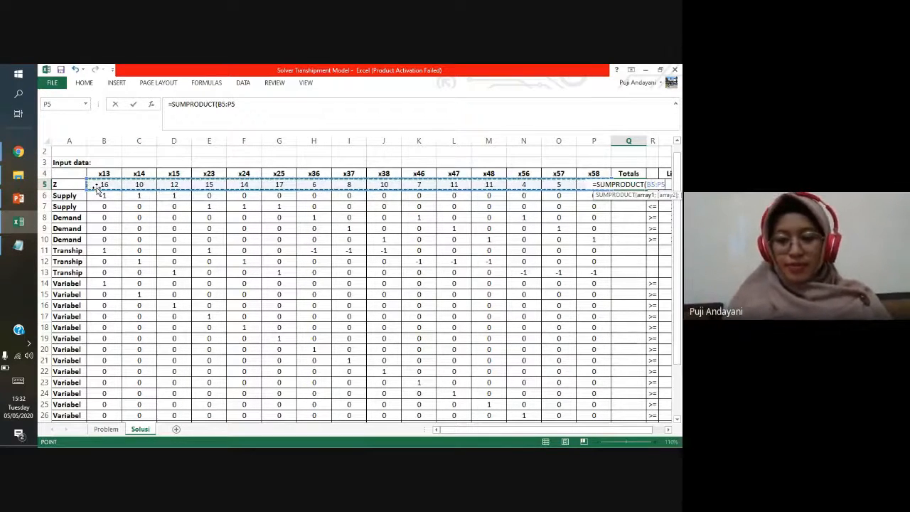
pyautogui.write(';')
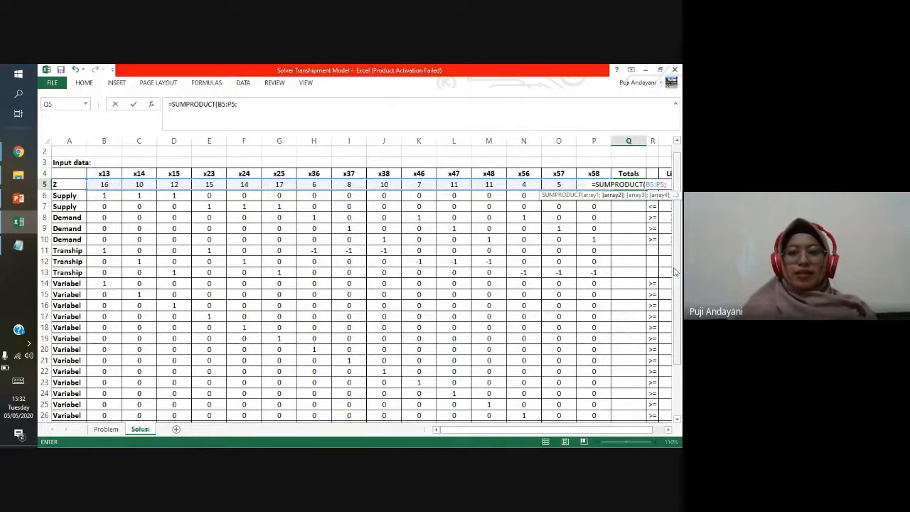
pyautogui.scroll(-2, 638, 270)
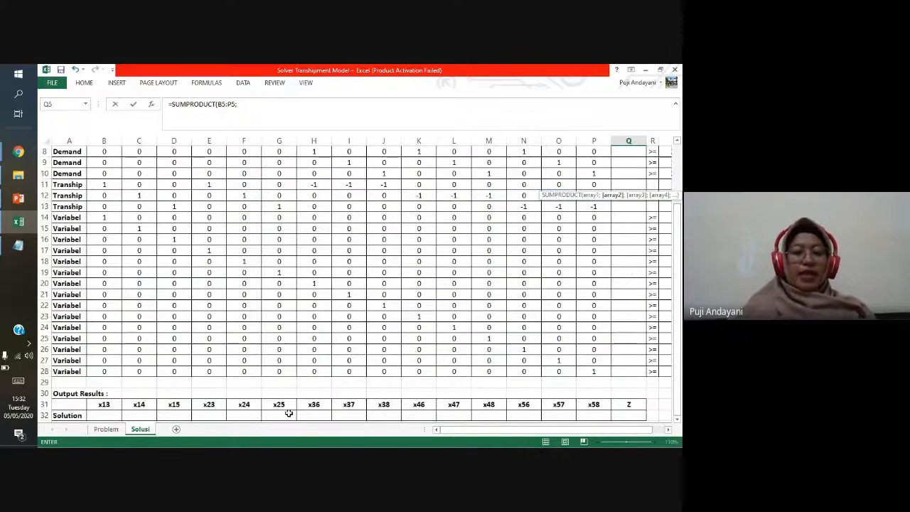
pyautogui.moveTo(104, 416); pyautogui.dragTo(594, 371)
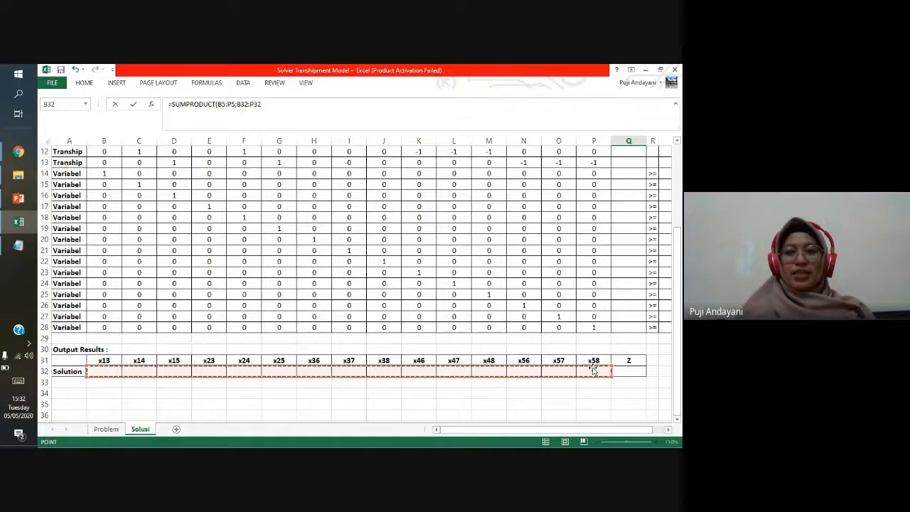
pyautogui.press('Return')
# Step: Enter =SUMPRODUCT(B6:P6;B32:P32) in Totals cell Q6 for the first Supply row
pyautogui.moveTo(678, 261); pyautogui.dragTo(678, 257)
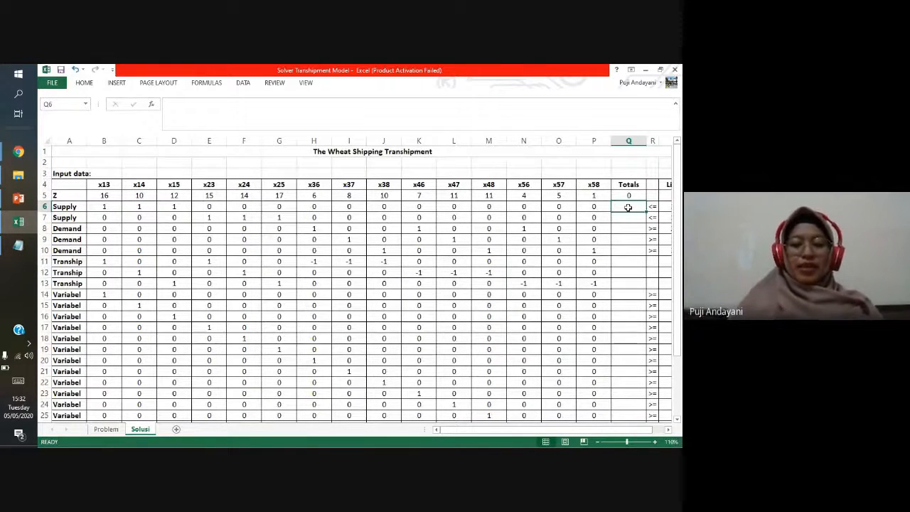
pyautogui.write('=sum')
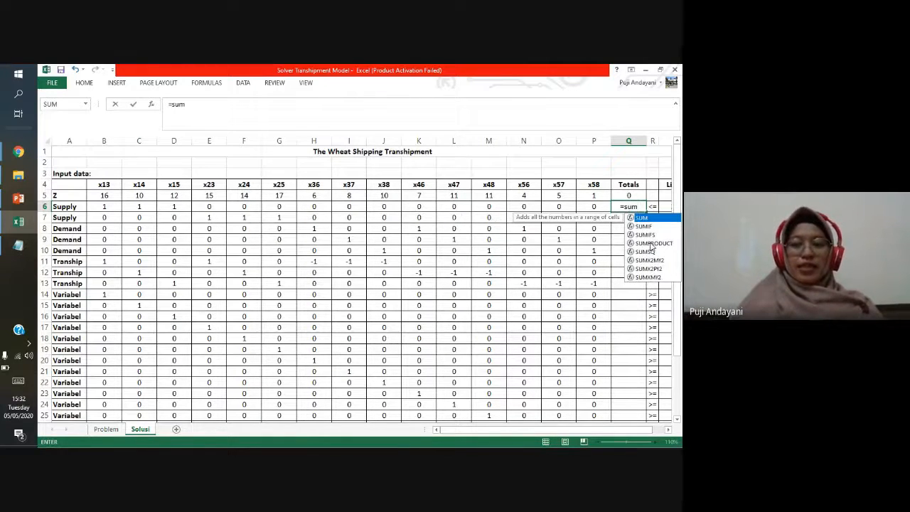
pyautogui.doubleClick(651, 244)
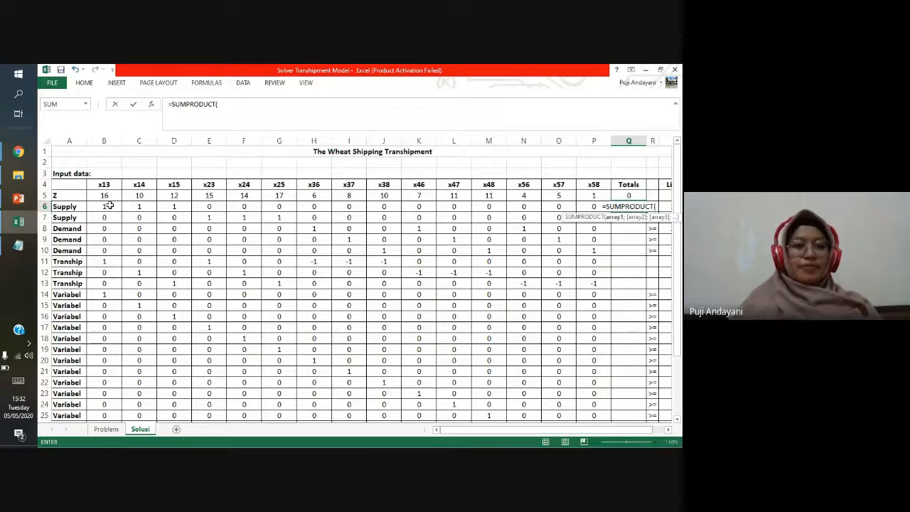
pyautogui.moveTo(109, 205); pyautogui.dragTo(588, 209)
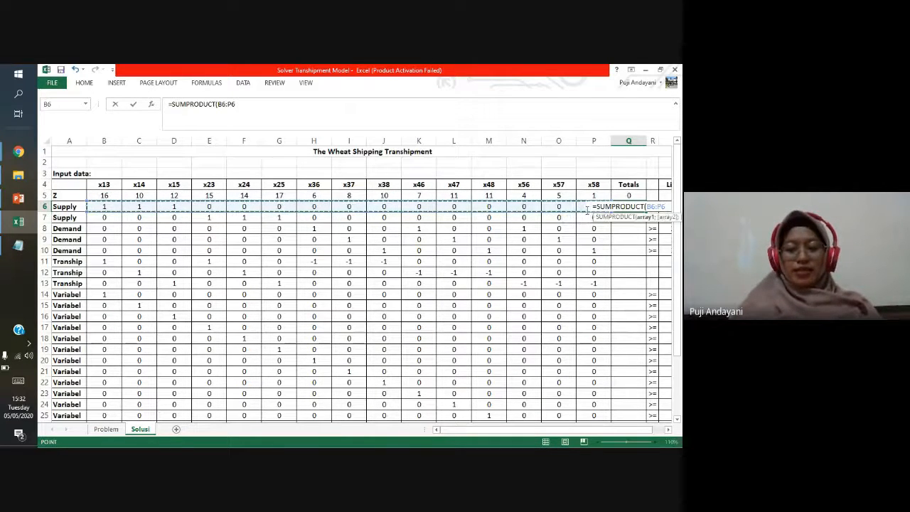
pyautogui.write(';')
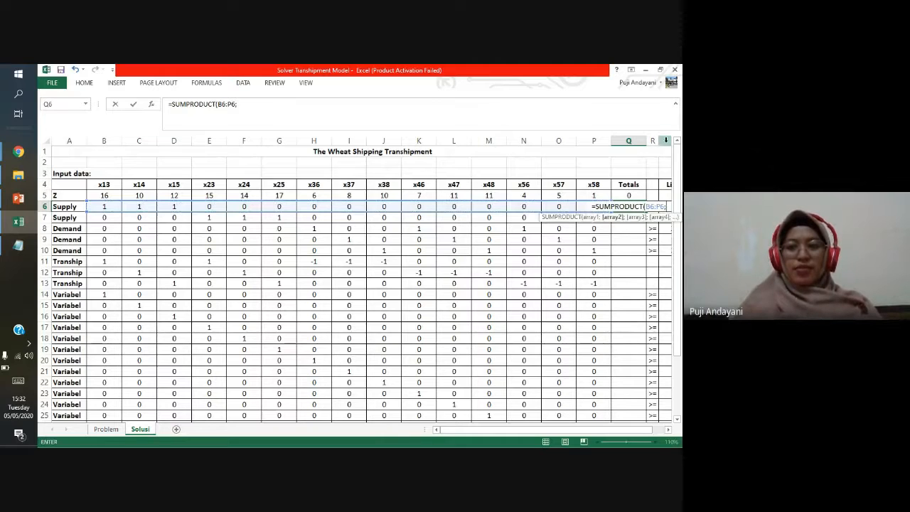
pyautogui.moveTo(677, 170); pyautogui.dragTo(677, 175)
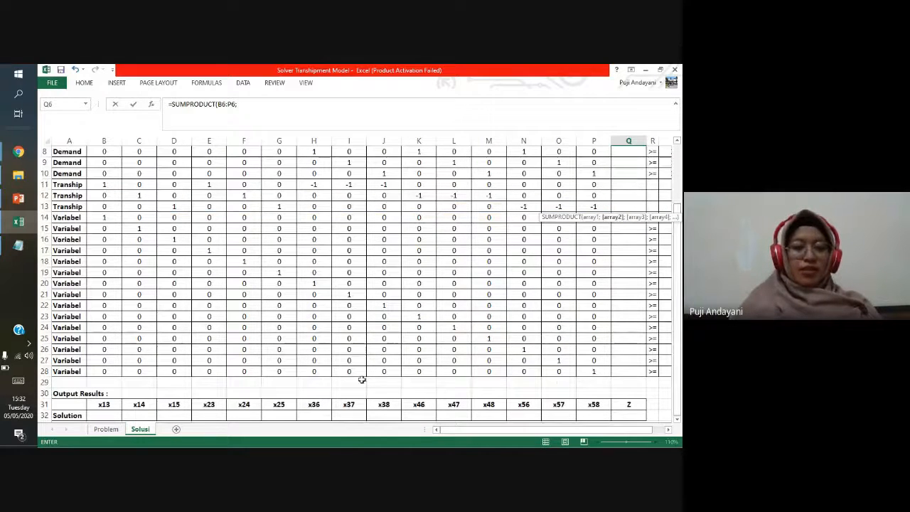
pyautogui.click(100, 415)
pyautogui.moveTo(170, 421); pyautogui.dragTo(605, 385)
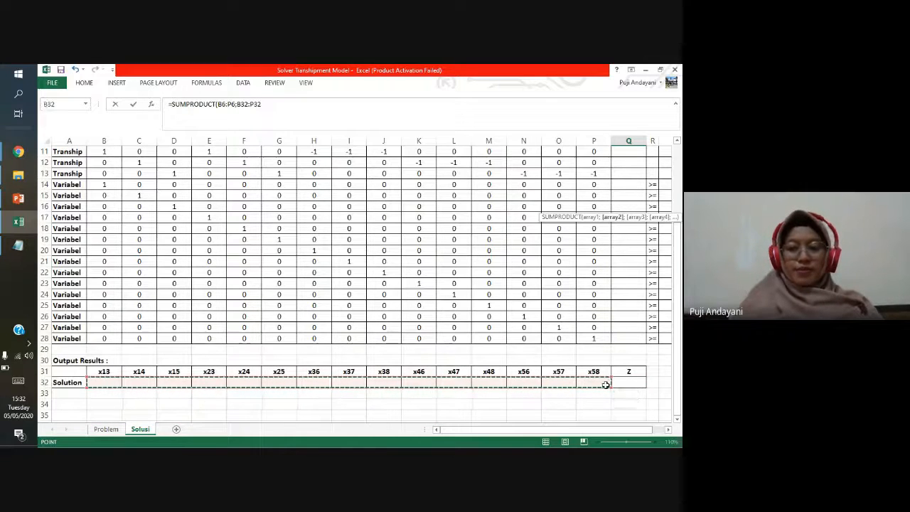
pyautogui.press('Return')
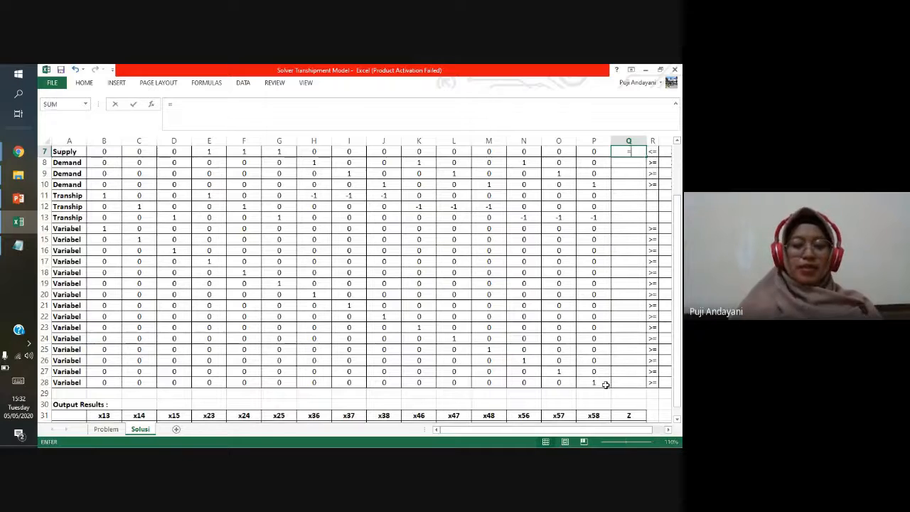
# Step: Enter =SUMPRODUCT(B7:P7;B32:P32) in Totals cell Q7 for the second Supply row
pyautogui.write('=su')
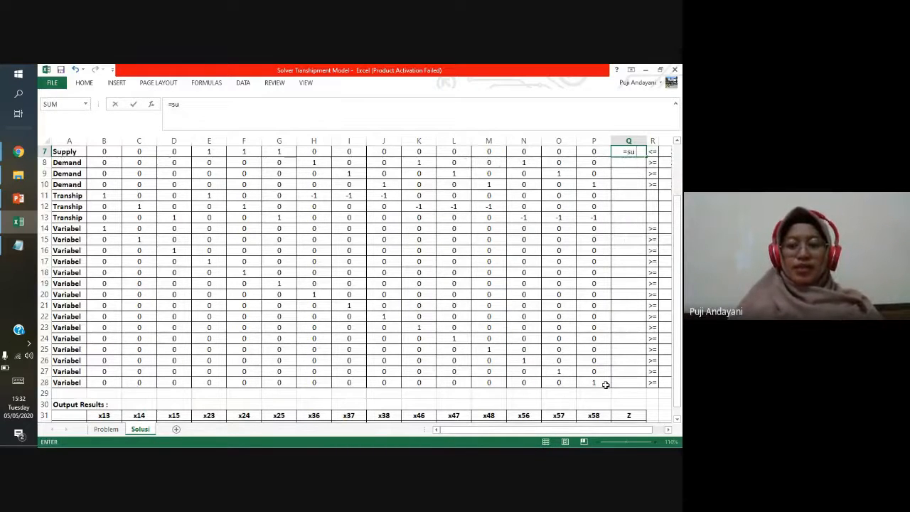
pyautogui.write('m')
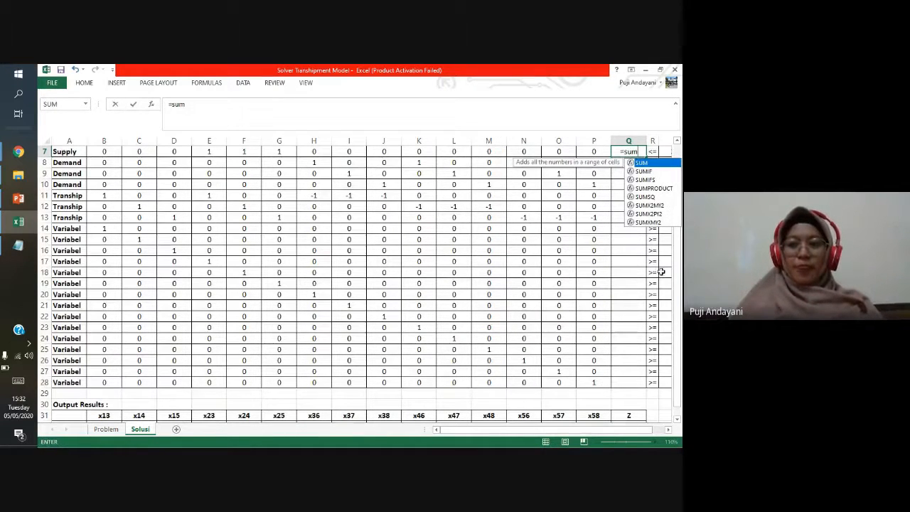
pyautogui.doubleClick(653, 188)
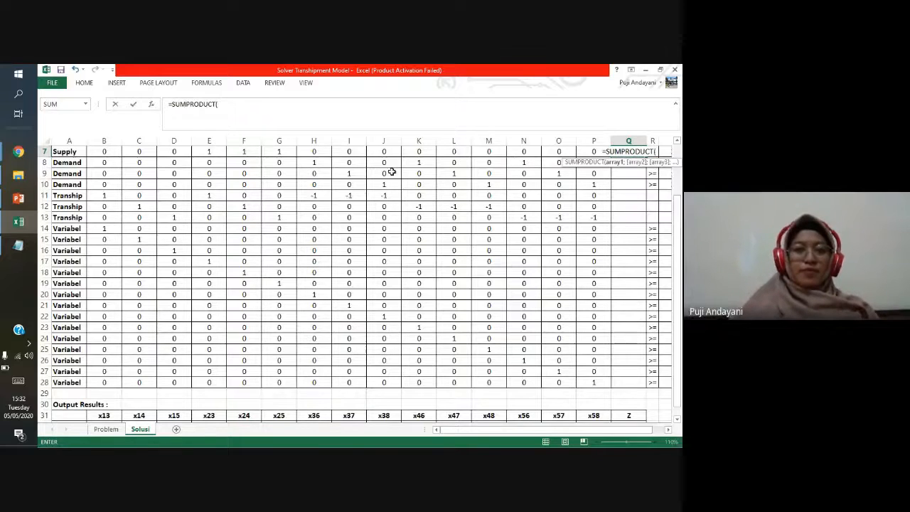
pyautogui.moveTo(100, 151); pyautogui.dragTo(603, 153)
pyautogui.write(';')
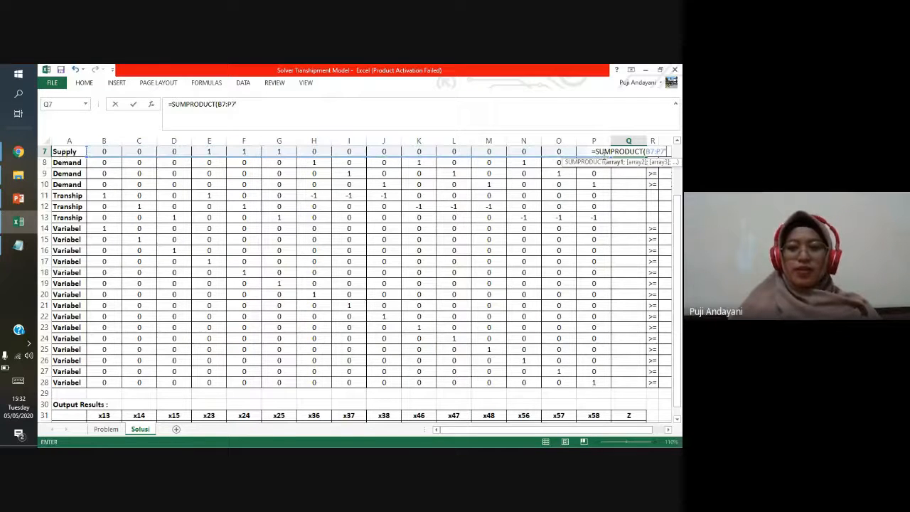
pyautogui.press('BackSpace')
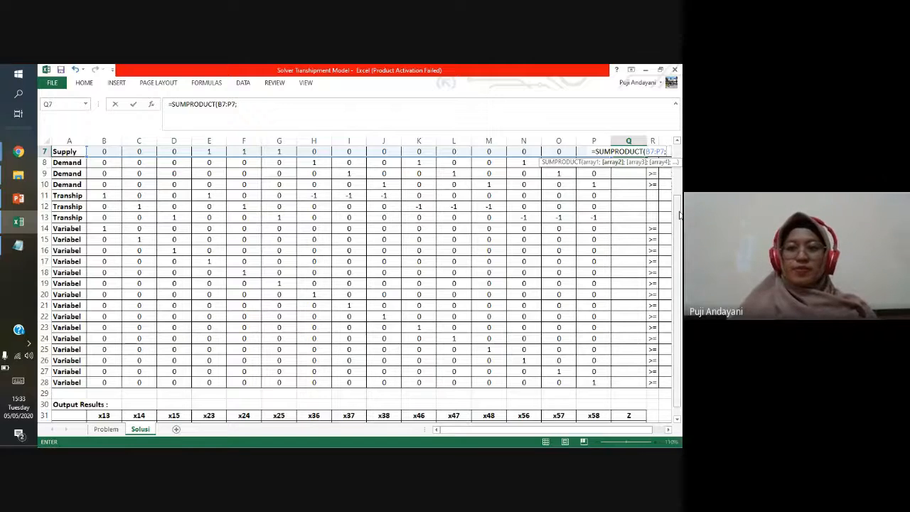
pyautogui.write(';')
pyautogui.scroll(-1, 178, 419)
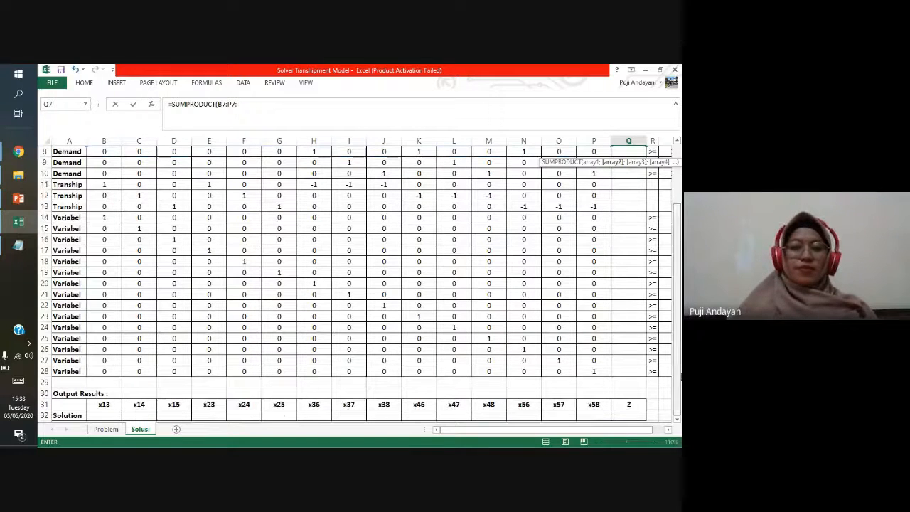
pyautogui.click(113, 418)
pyautogui.moveTo(112, 418); pyautogui.dragTo(578, 371)
pyautogui.press('Return')
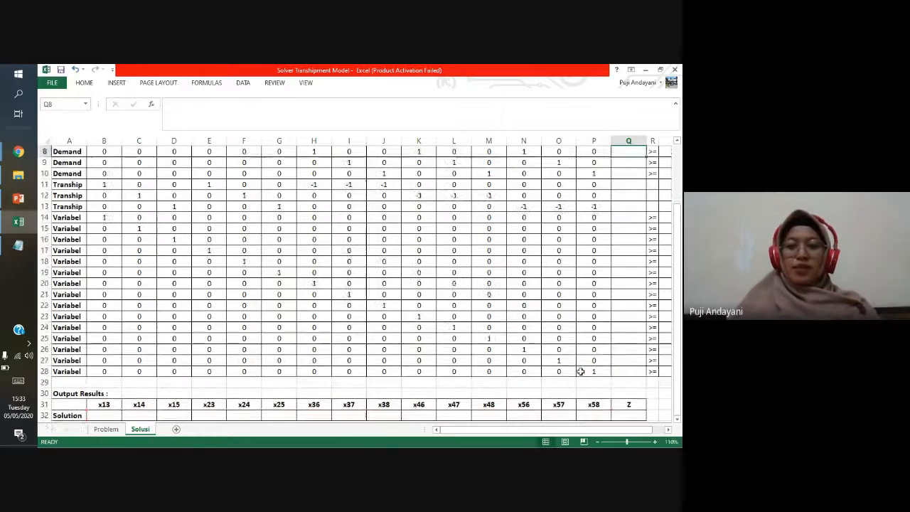
# Step: Enter =SUMPRODUCT(B8:P8;B32:P32) in Totals cell Q8 for the first Demand row
pyautogui.write('=sum')
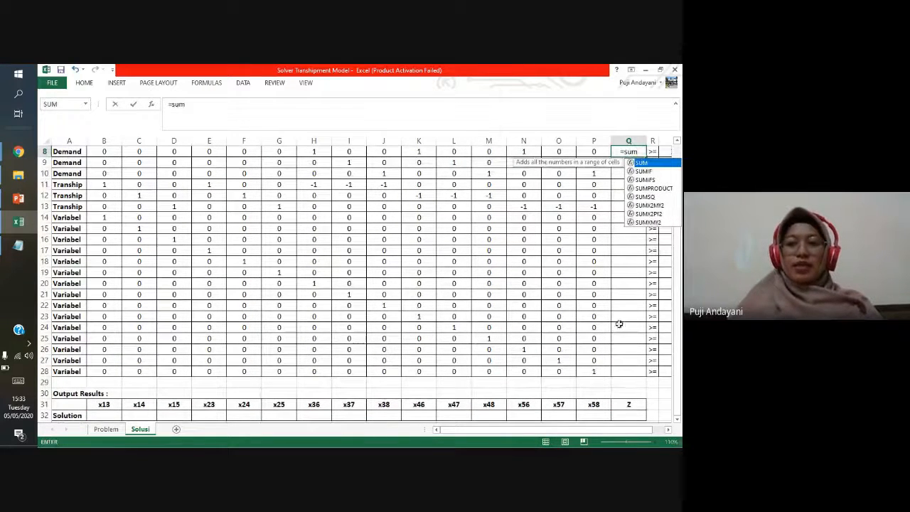
pyautogui.doubleClick(667, 188)
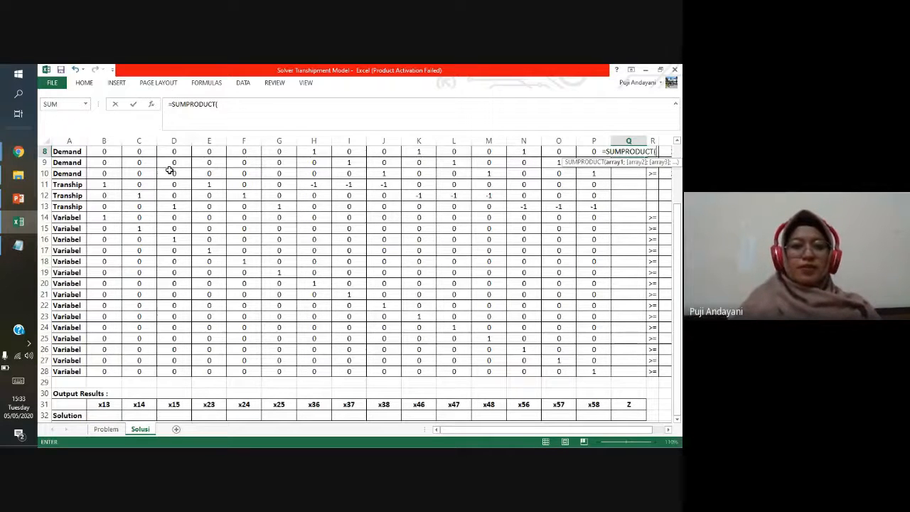
pyautogui.moveTo(96, 153); pyautogui.dragTo(589, 206)
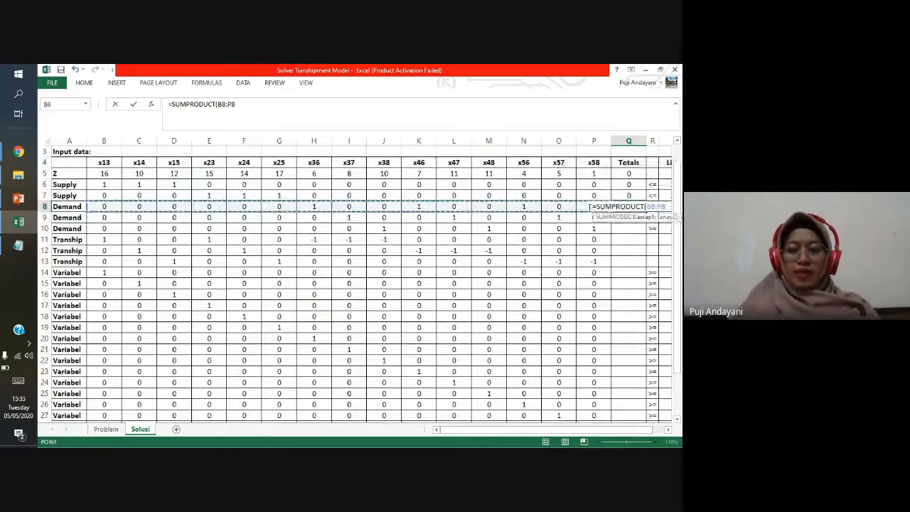
pyautogui.write(';')
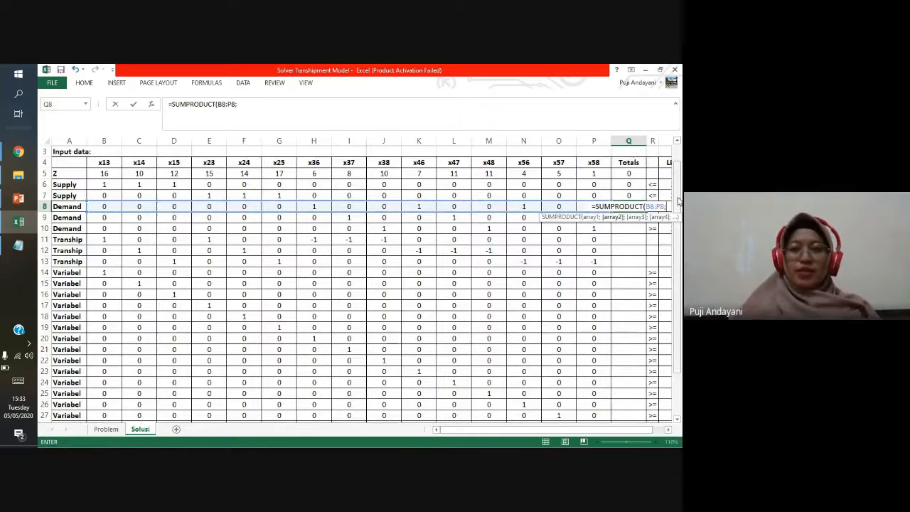
pyautogui.scroll(-2, 679, 213)
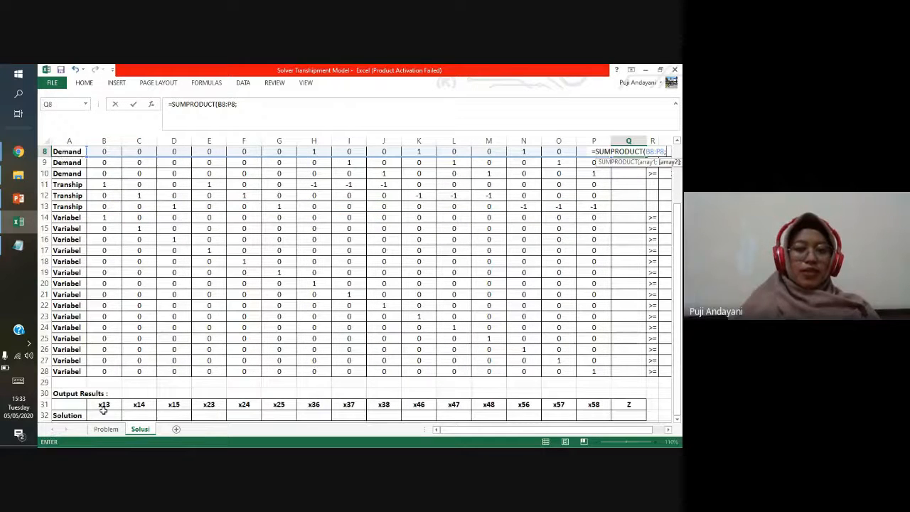
pyautogui.moveTo(102, 415); pyautogui.dragTo(598, 416)
pyautogui.press('Return')
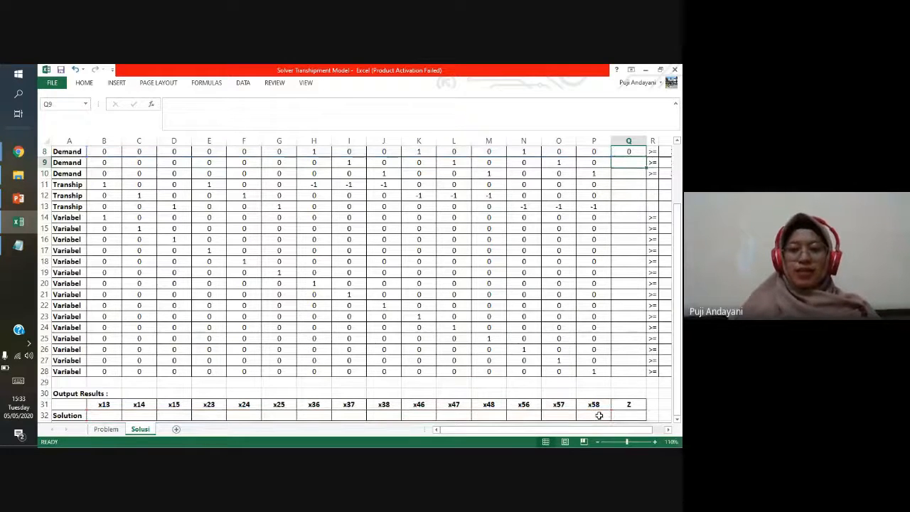
# Step: Enter =SUMPRODUCT(B9:P9;B32:P32) in Totals cell Q9 for the second Demand row
pyautogui.write('=sum')
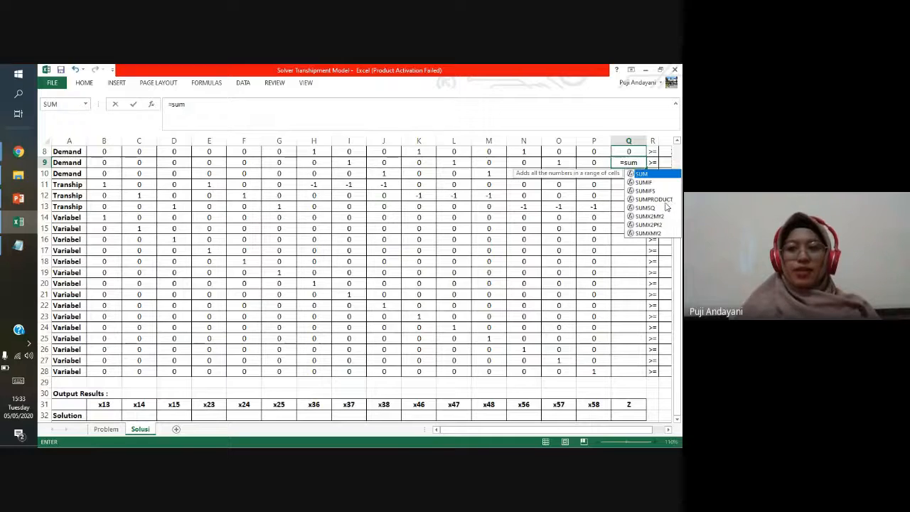
pyautogui.doubleClick(665, 202)
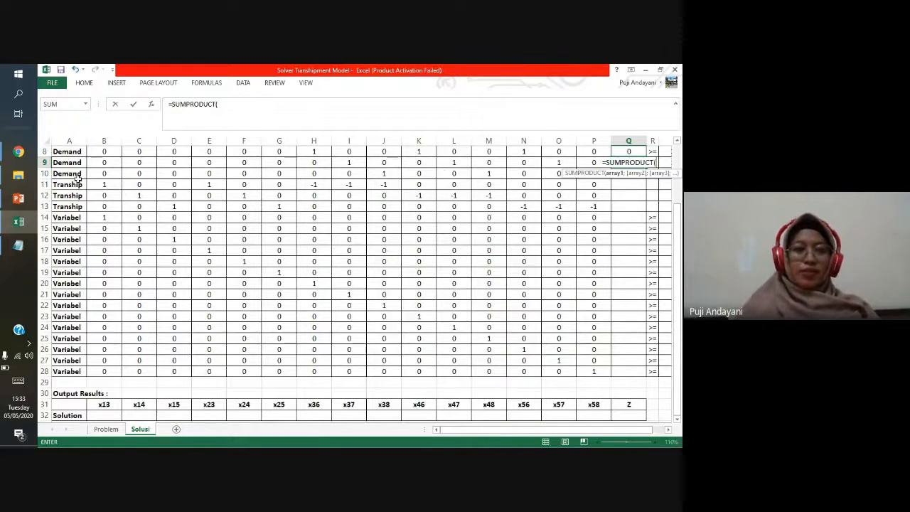
pyautogui.moveTo(101, 163); pyautogui.dragTo(596, 185)
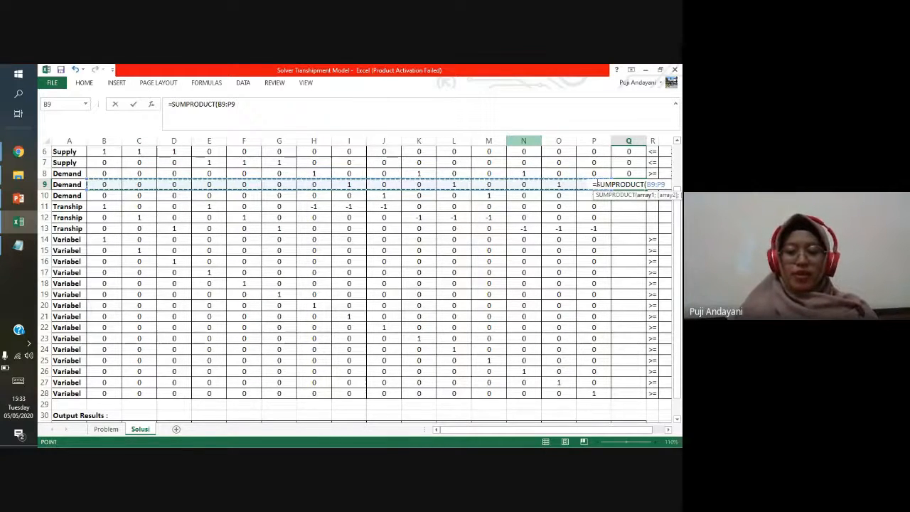
pyautogui.write(';')
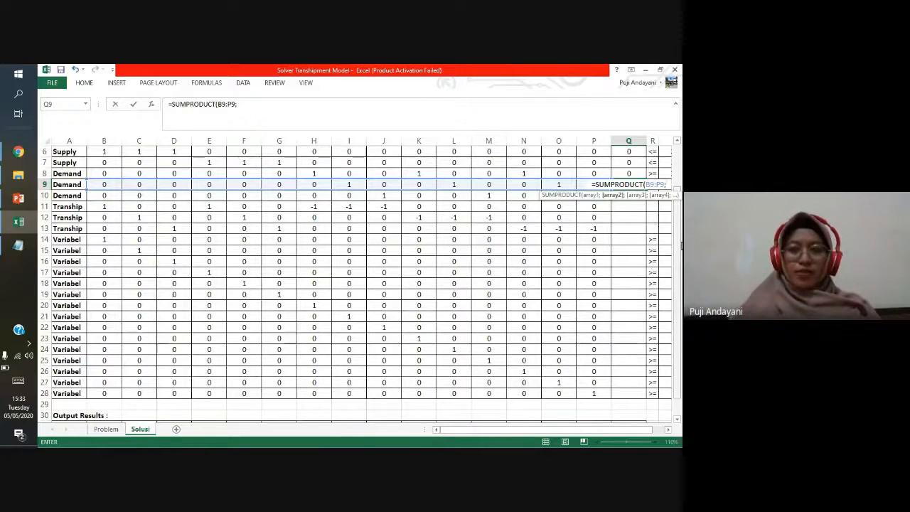
pyautogui.scroll(-1, 637, 242)
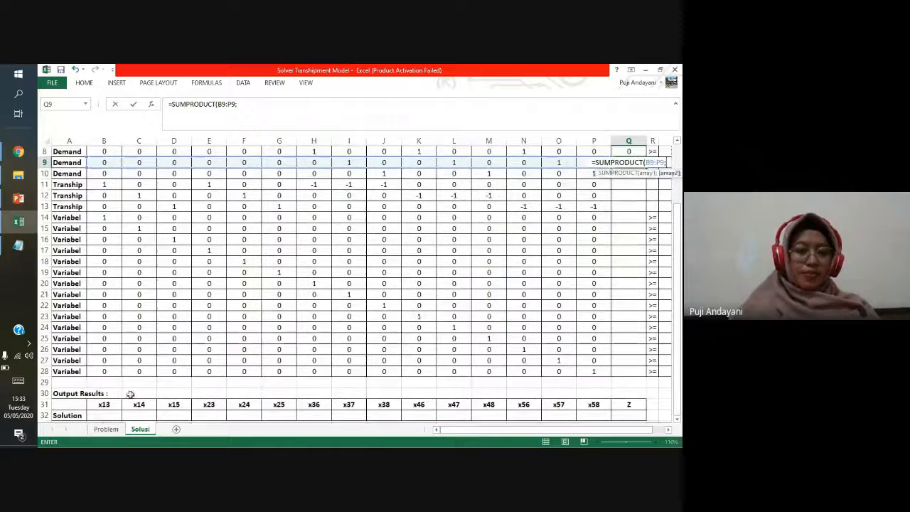
pyautogui.moveTo(96, 414); pyautogui.dragTo(594, 409)
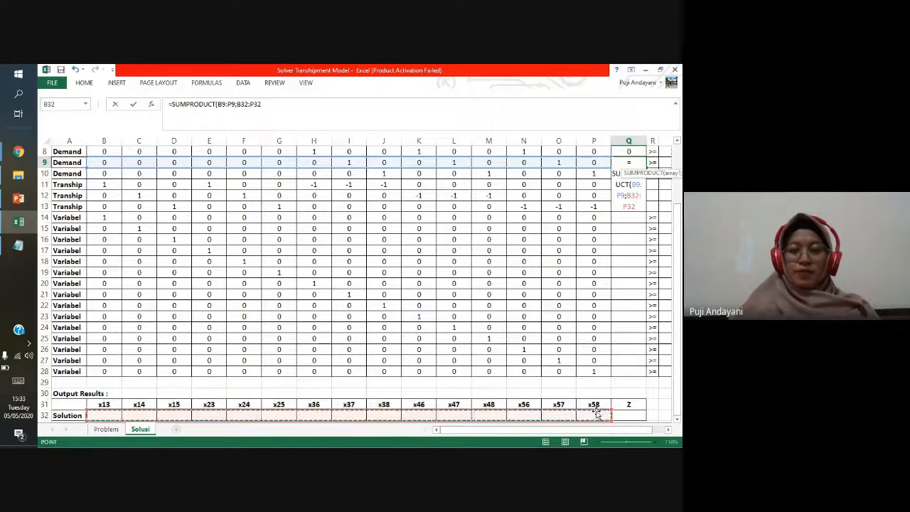
pyautogui.press('Return')
# Step: Enter =SUMPRODUCT(B10:P10;B32:P32) in Totals cell Q10 for the third Demand row
pyautogui.write('=sum')
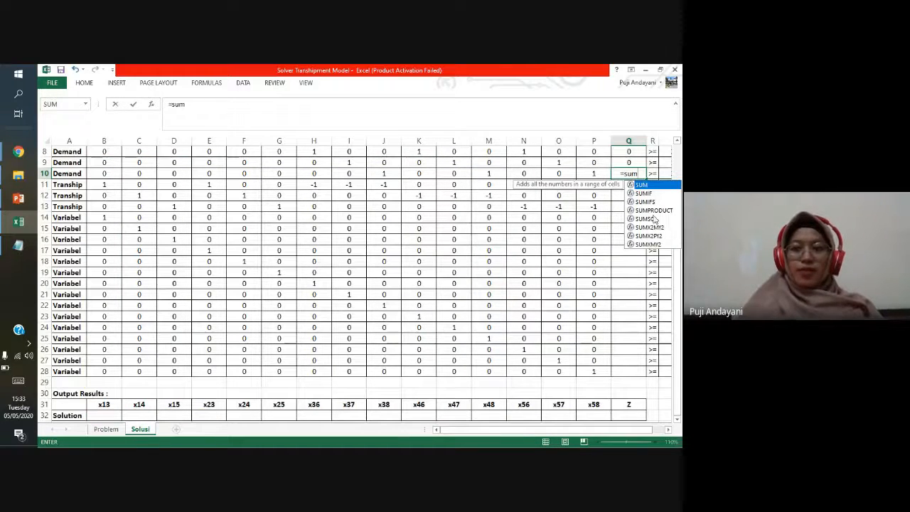
pyautogui.doubleClick(653, 210)
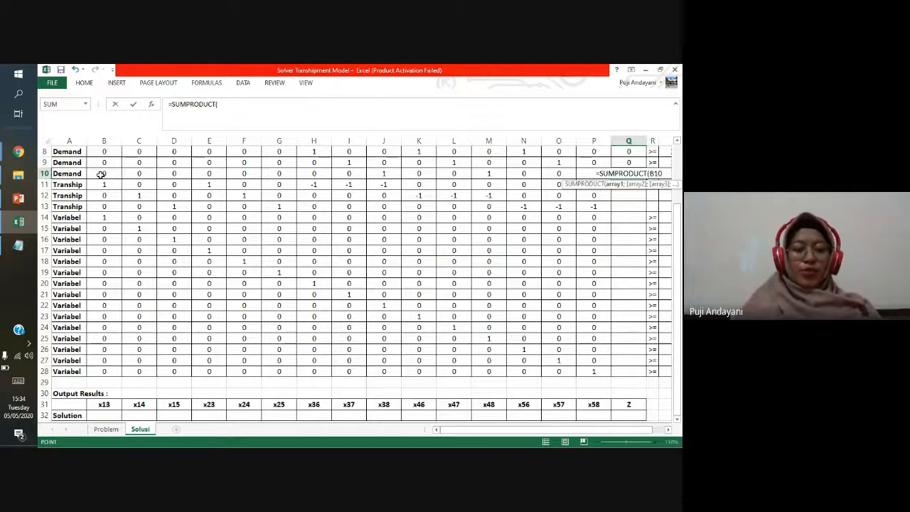
pyautogui.moveTo(103, 176); pyautogui.dragTo(604, 175)
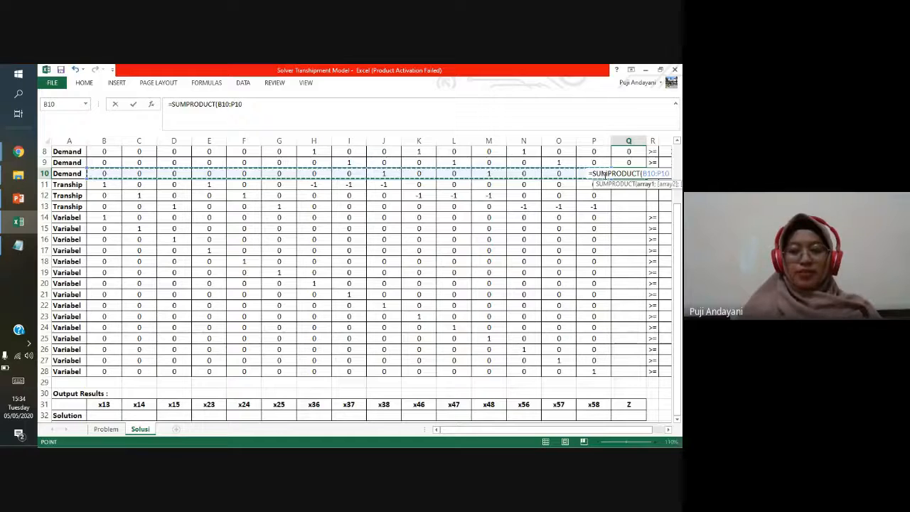
pyautogui.write(';')
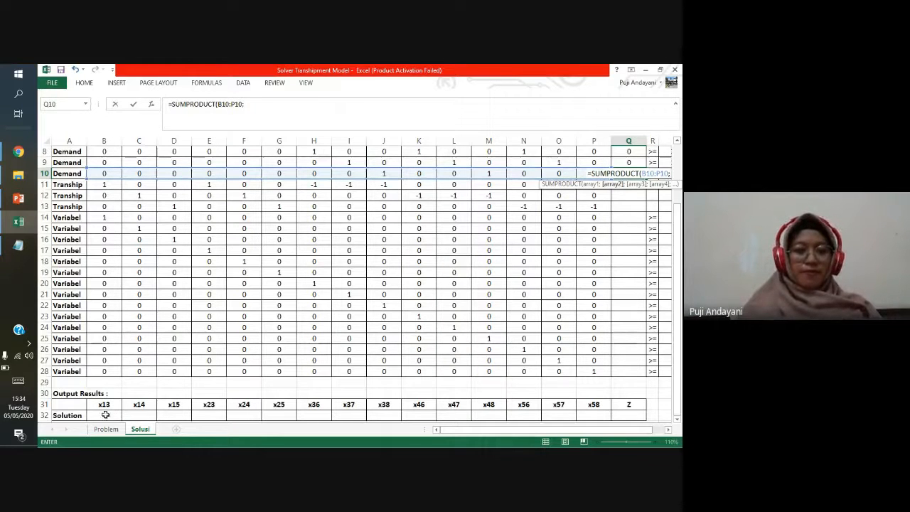
pyautogui.moveTo(104, 415); pyautogui.dragTo(584, 375)
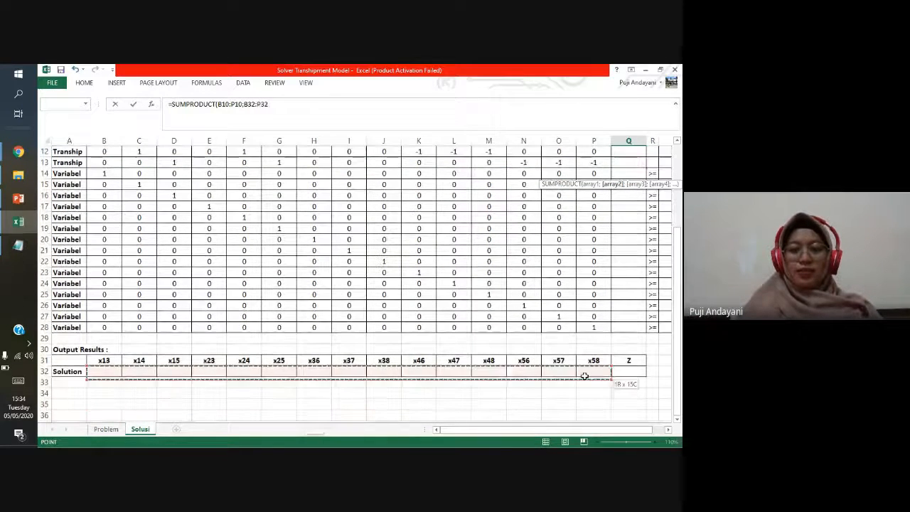
pyautogui.press('Return')
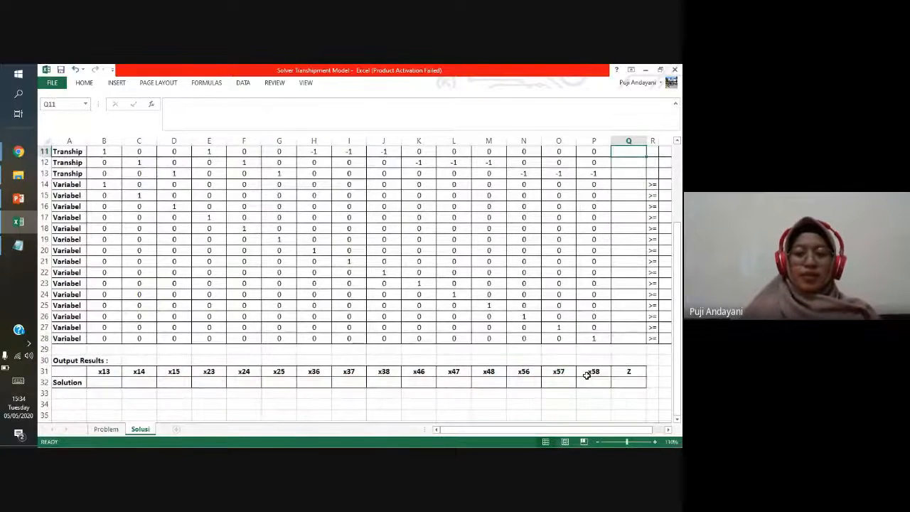
# Step: Enter =SUMPRODUCT(B11:P11;B32:P32) in Totals cell Q11 for the first Tranship row
pyautogui.write('=sum')
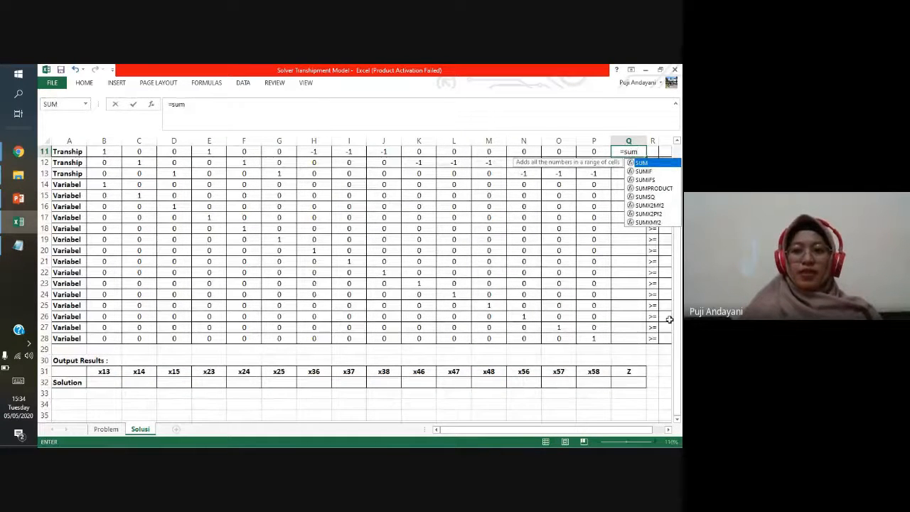
pyautogui.doubleClick(655, 189)
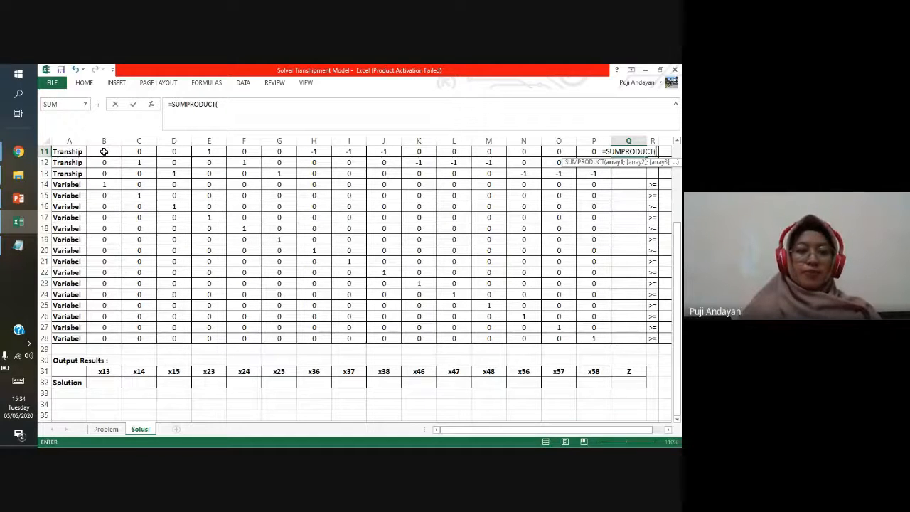
pyautogui.moveTo(104, 152); pyautogui.dragTo(588, 173)
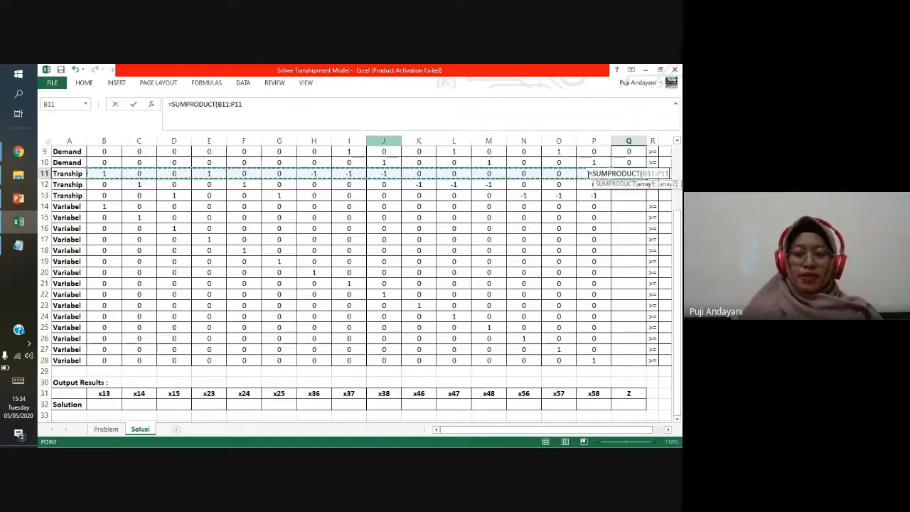
pyautogui.write(';')
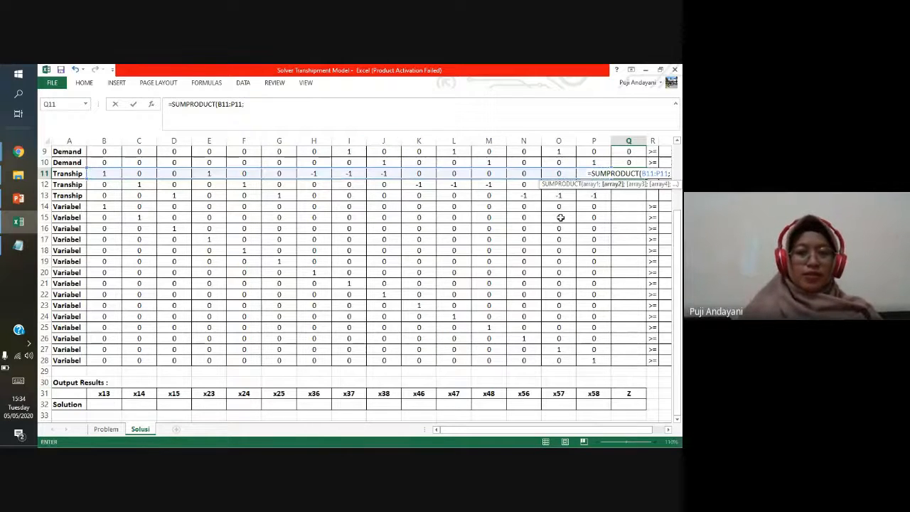
pyautogui.moveTo(104, 404); pyautogui.dragTo(584, 408)
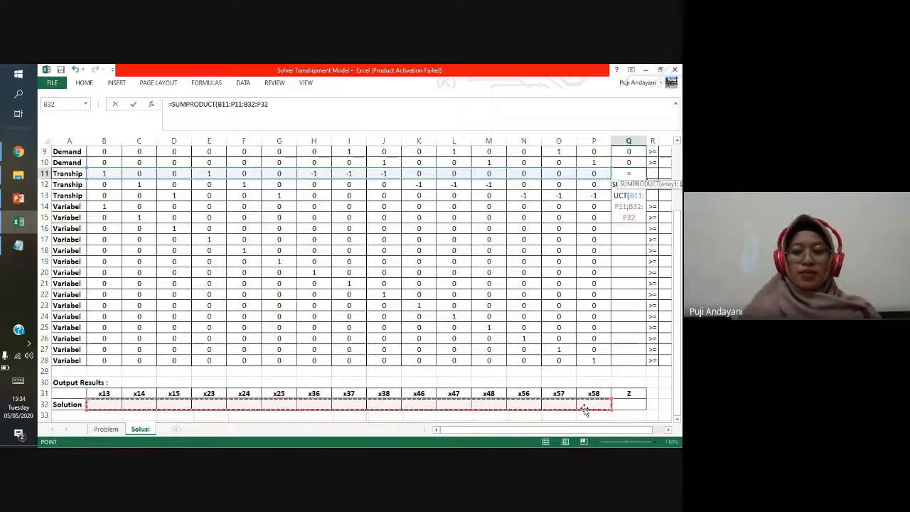
pyautogui.press('Return')
# Step: Enter =SUMPRODUCT(B12:P12;B32:P32) in Totals cell Q12 for the second Tranship row
pyautogui.write('=')
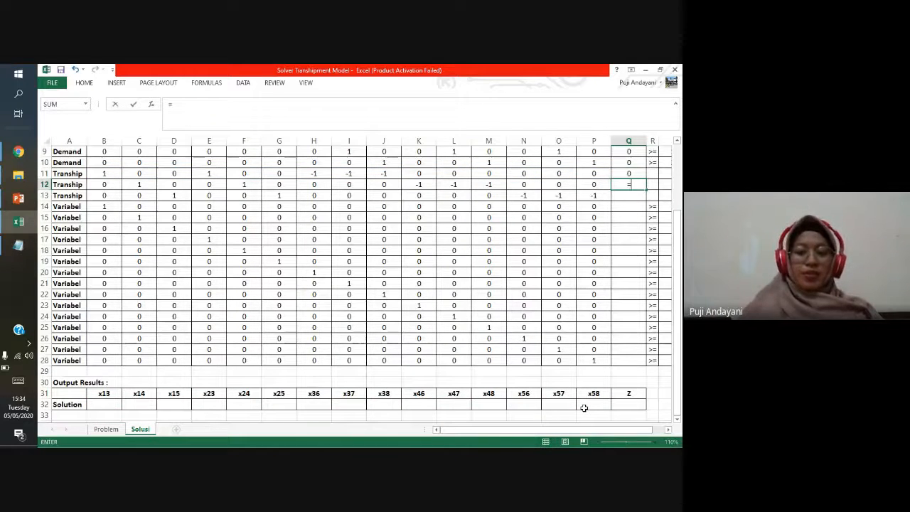
pyautogui.write('s')
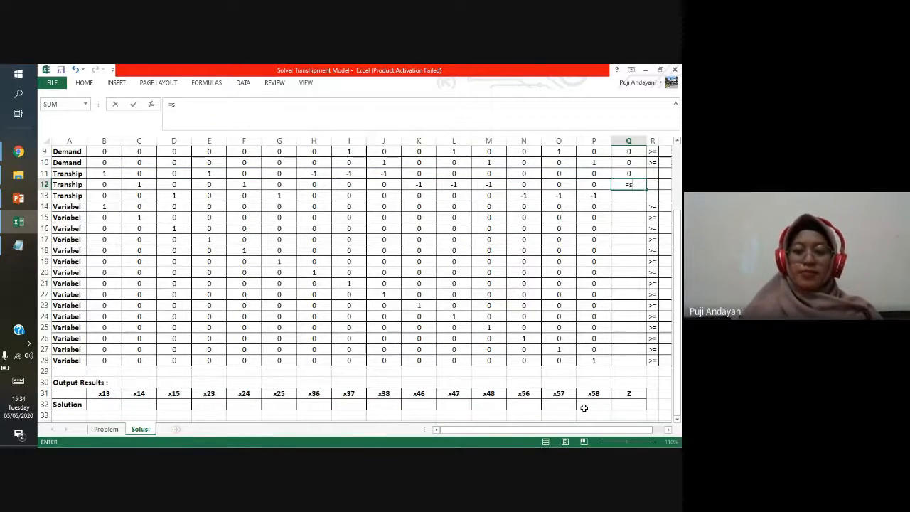
pyautogui.write('u')
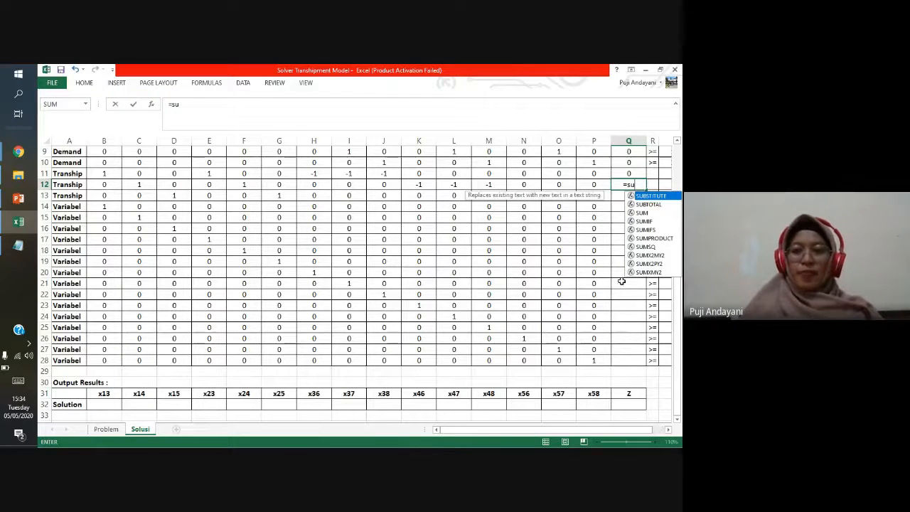
pyautogui.doubleClick(644, 239)
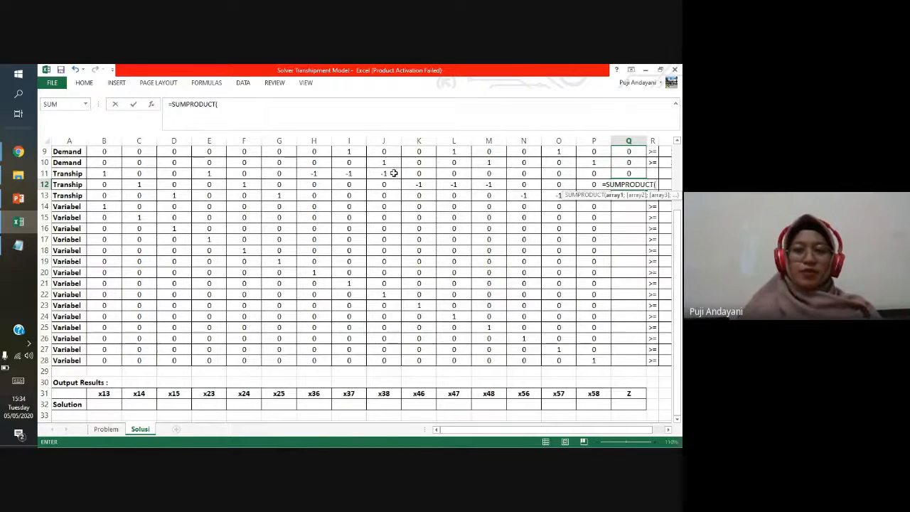
pyautogui.moveTo(104, 184); pyautogui.dragTo(603, 185)
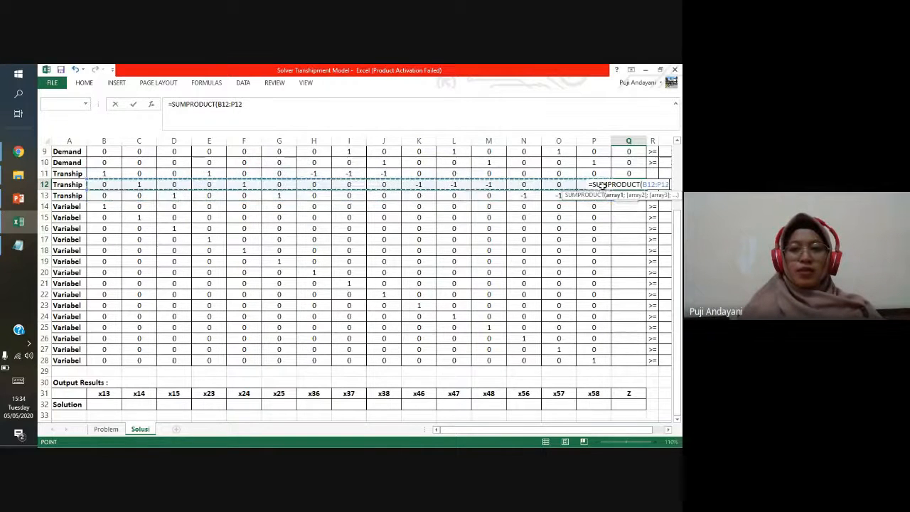
pyautogui.write(';')
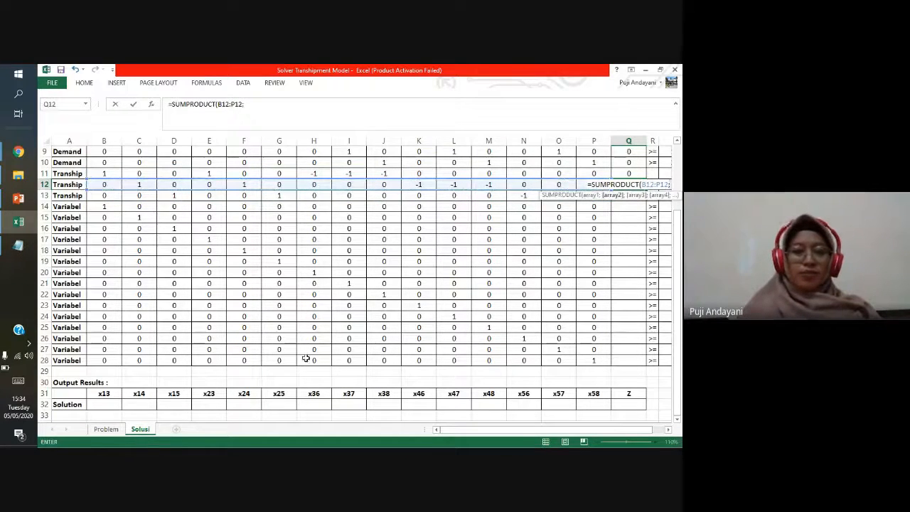
pyautogui.moveTo(97, 403); pyautogui.dragTo(592, 404)
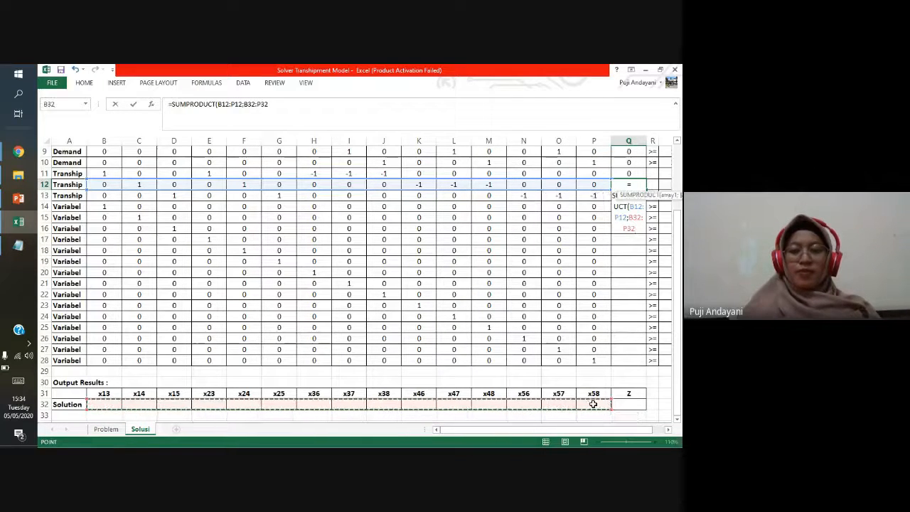
pyautogui.press('Return')
# Step: Enter =SUMPRODUCT(B13:P13;B32:P32) in Totals cell Q13 for the third Tranship row
pyautogui.write('=sum')
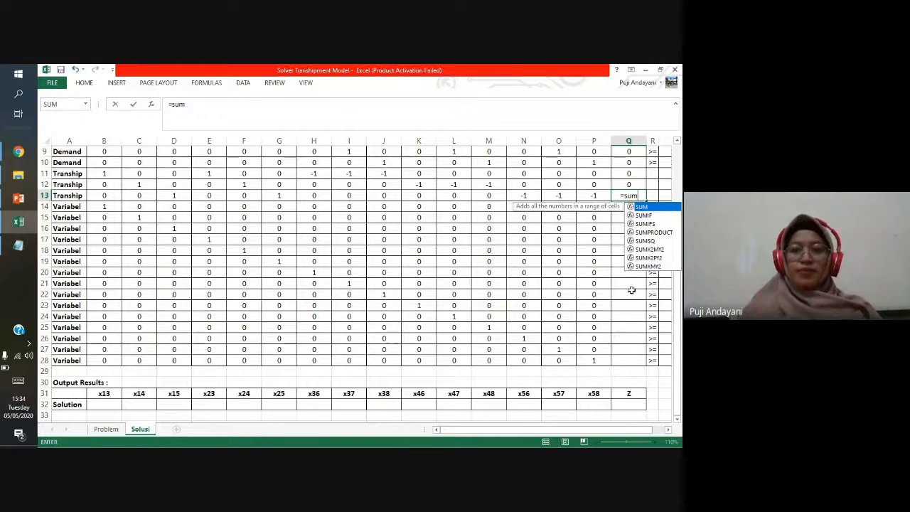
pyautogui.doubleClick(666, 232)
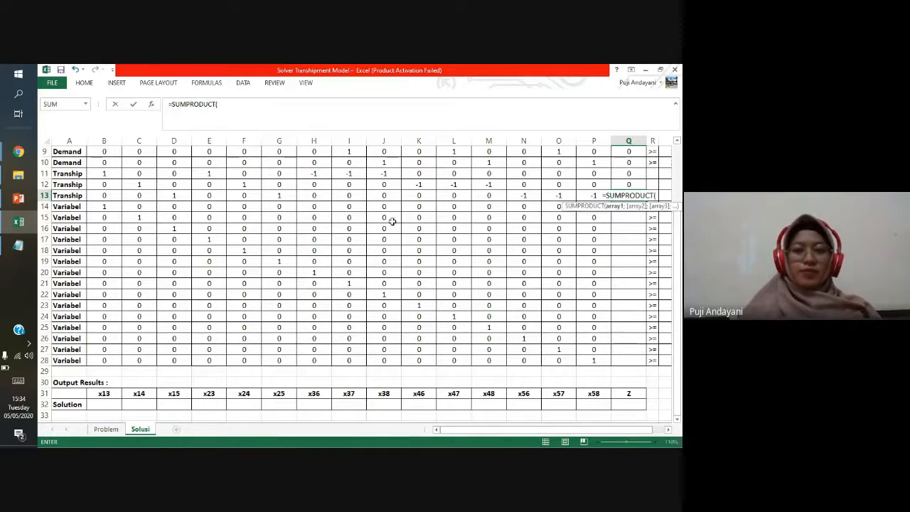
pyautogui.moveTo(97, 196); pyautogui.dragTo(588, 196)
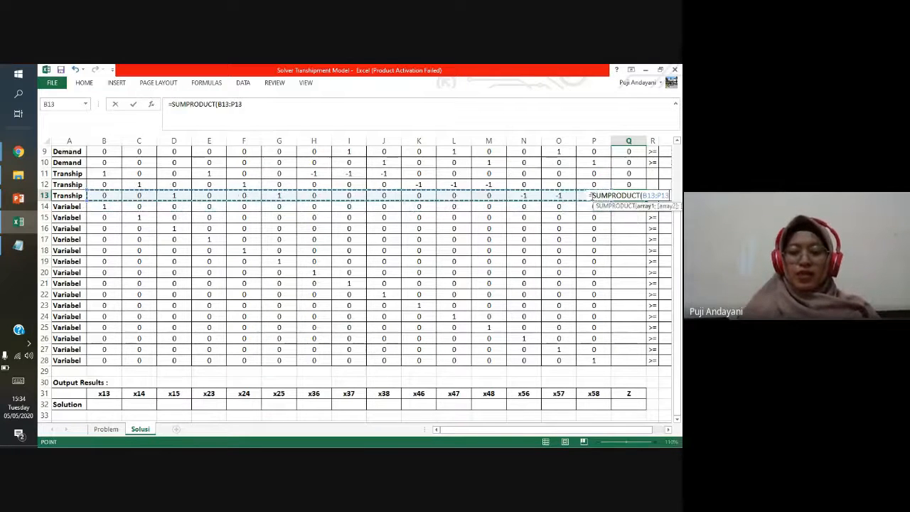
pyautogui.write(';')
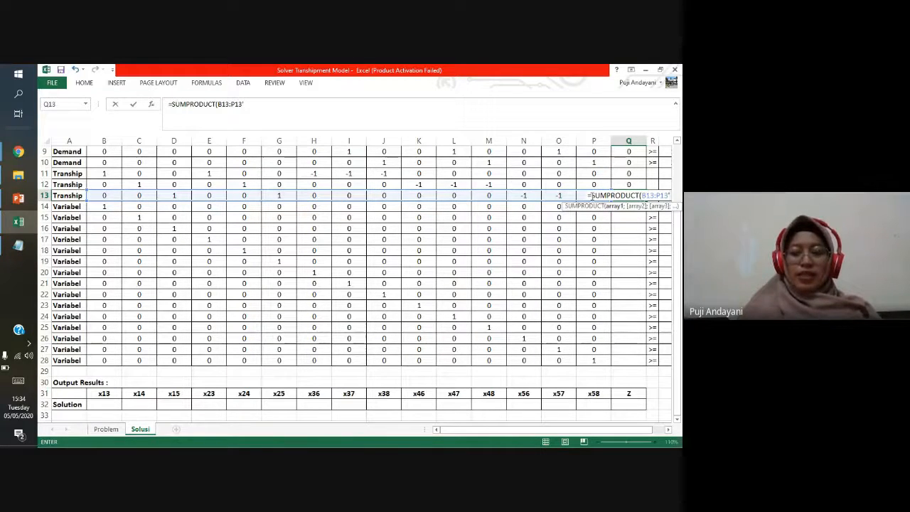
pyautogui.press('BackSpace')
pyautogui.write(';')
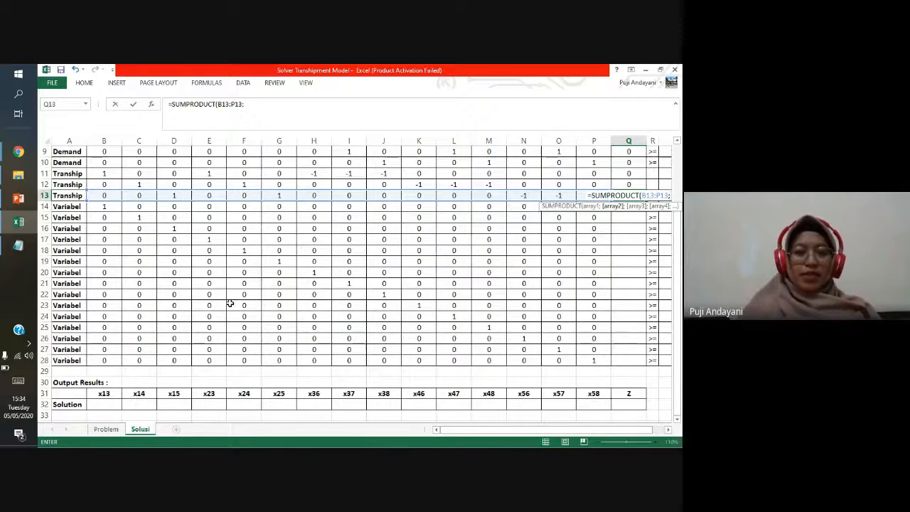
pyautogui.moveTo(103, 404); pyautogui.dragTo(603, 407)
pyautogui.press('Return')
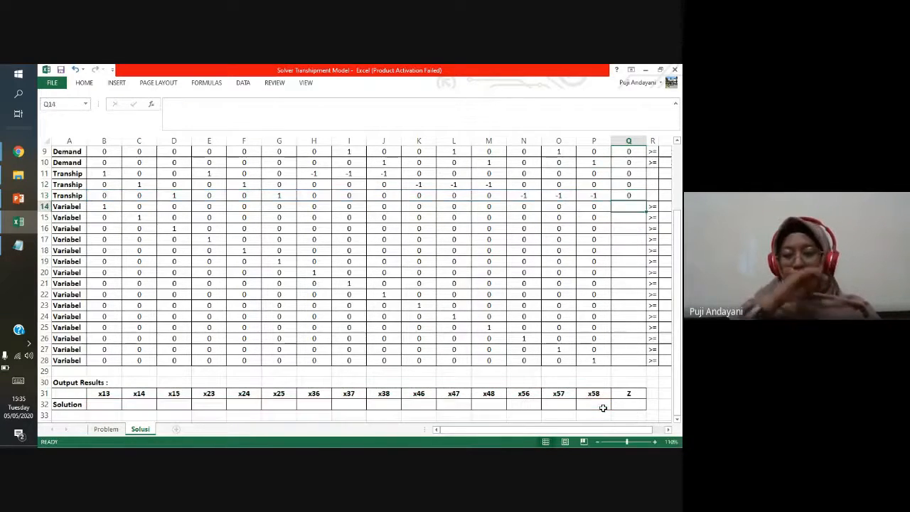
# Step: Enter =SUMPRODUCT(B14:P14;B32:P32) in Totals cell Q14 for the first Variabel row
pyautogui.write('=')
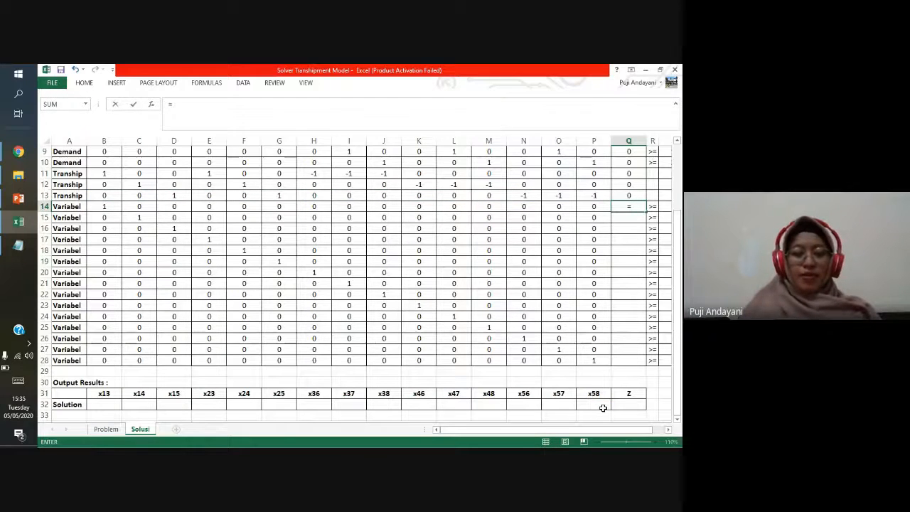
pyautogui.write('sum')
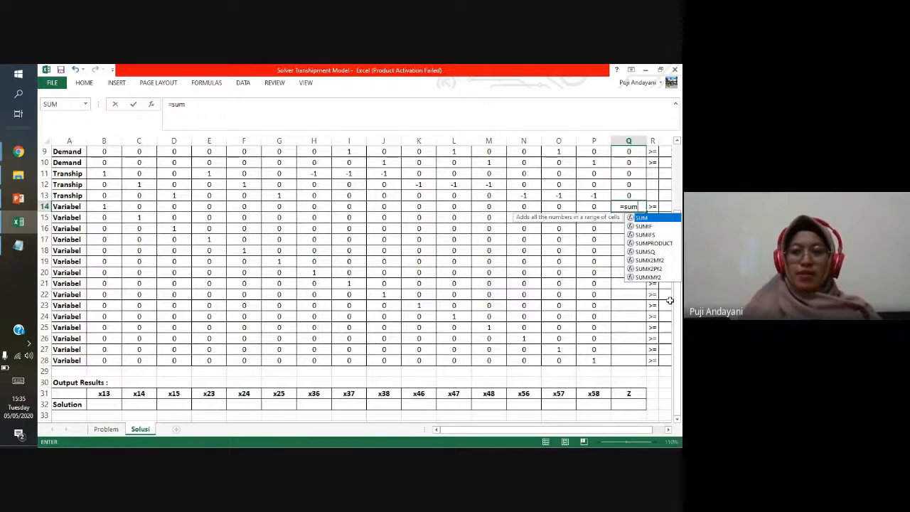
pyautogui.doubleClick(665, 243)
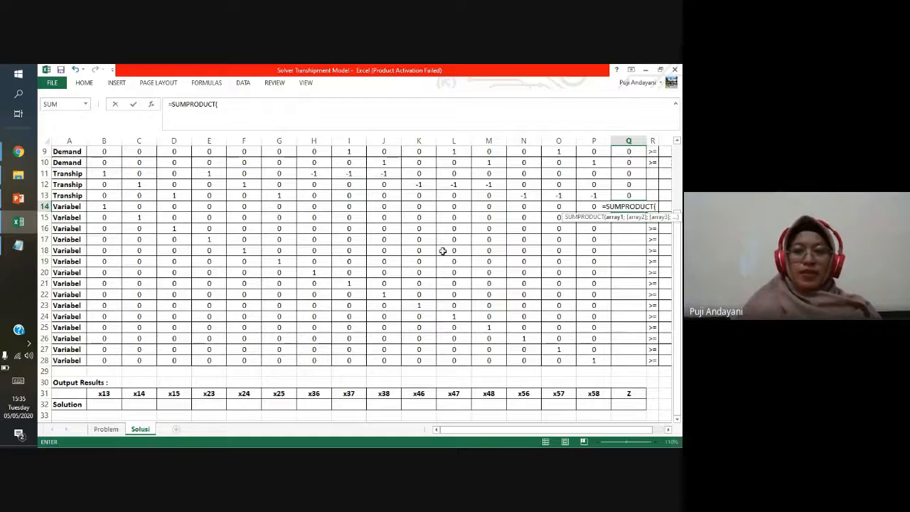
pyautogui.moveTo(102, 207); pyautogui.dragTo(591, 208)
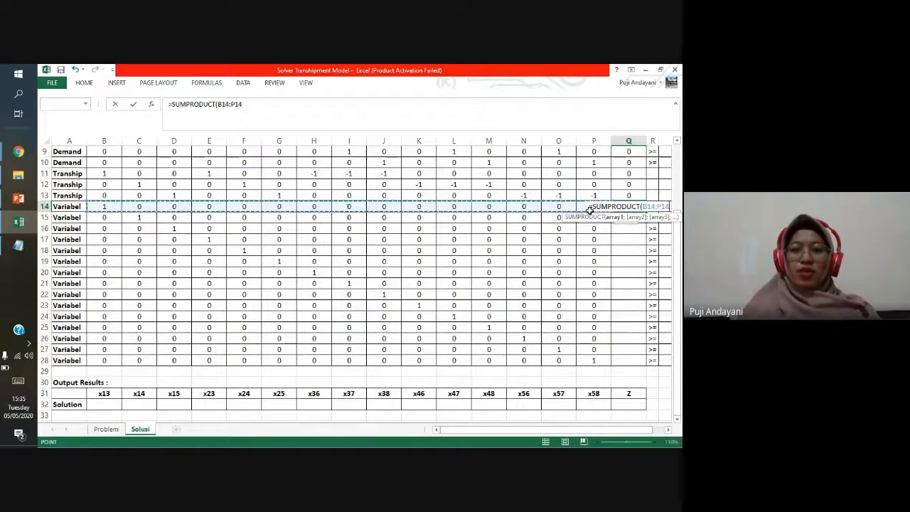
pyautogui.write(';')
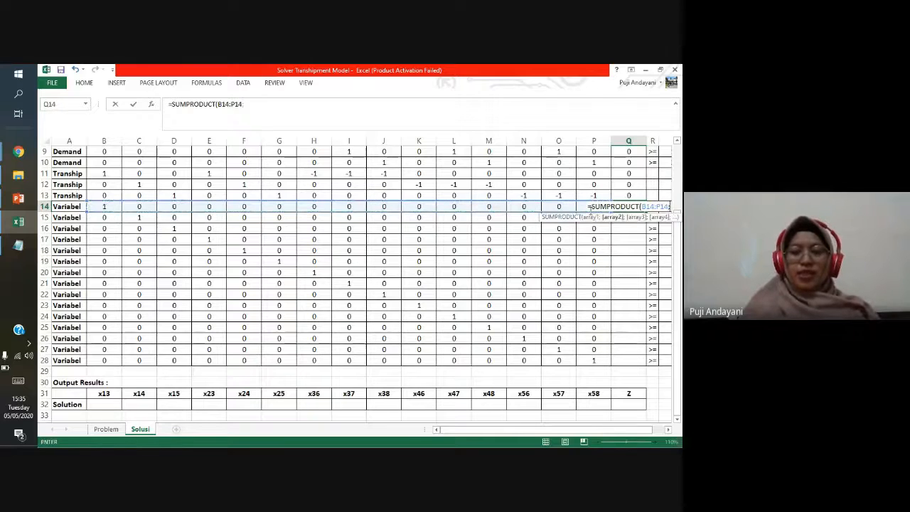
pyautogui.moveTo(87, 405)
pyautogui.mouseDown()
pyautogui.moveTo(410, 384)
pyautogui.moveTo(475, 406)
pyautogui.moveTo(596, 411)
pyautogui.mouseUp()
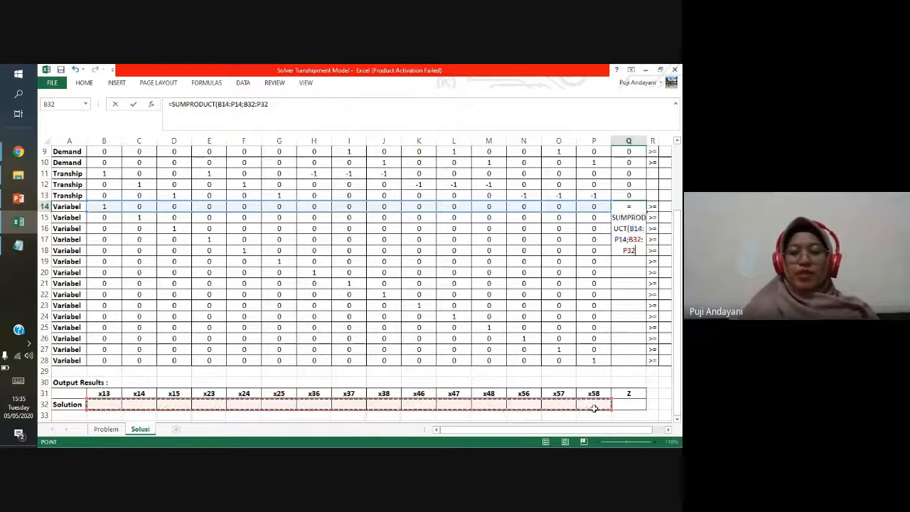
pyautogui.press('Return')
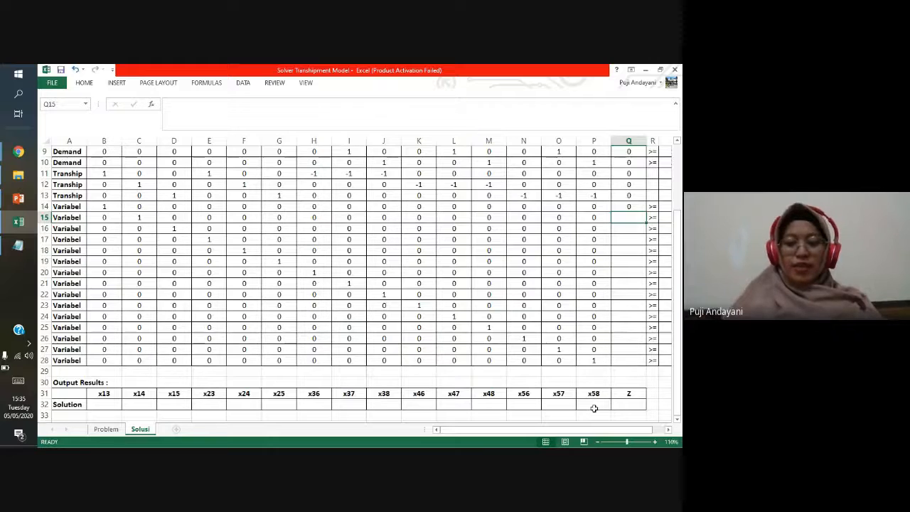
# Step: Enter =SUMPRODUCT(B15:P15;B32:P32) in Totals cell Q15 for the second Variabel row
pyautogui.write('=')
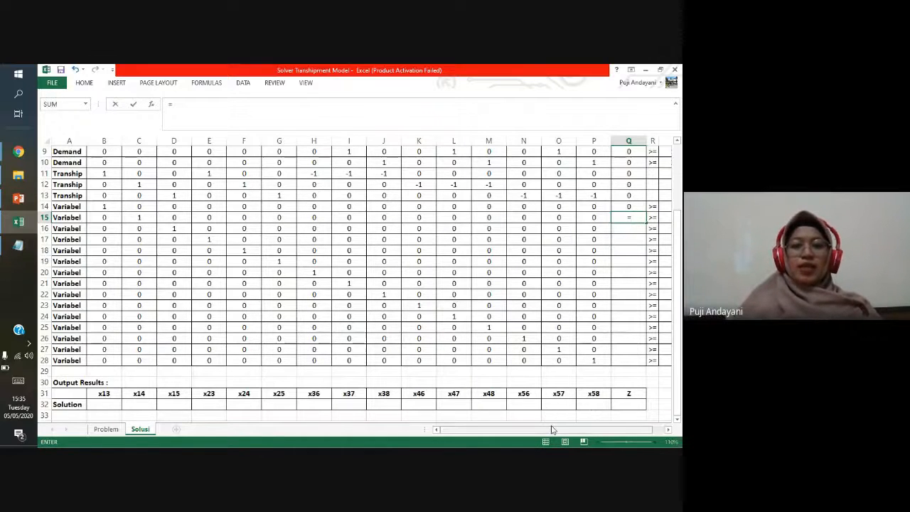
pyautogui.write('s')
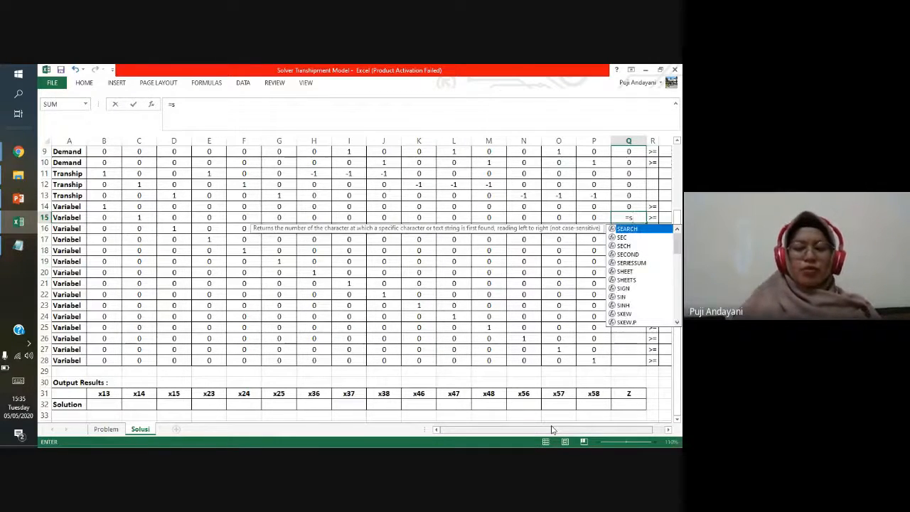
pyautogui.write('um')
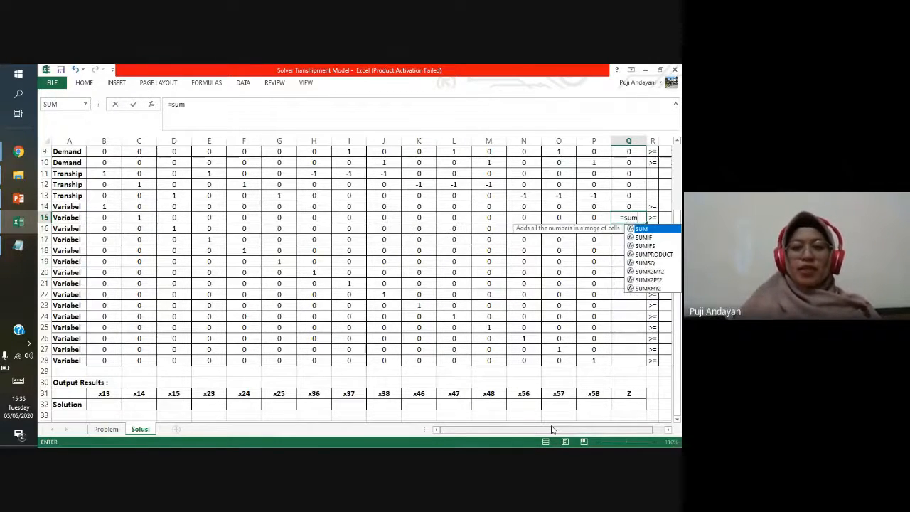
pyautogui.click(657, 257)
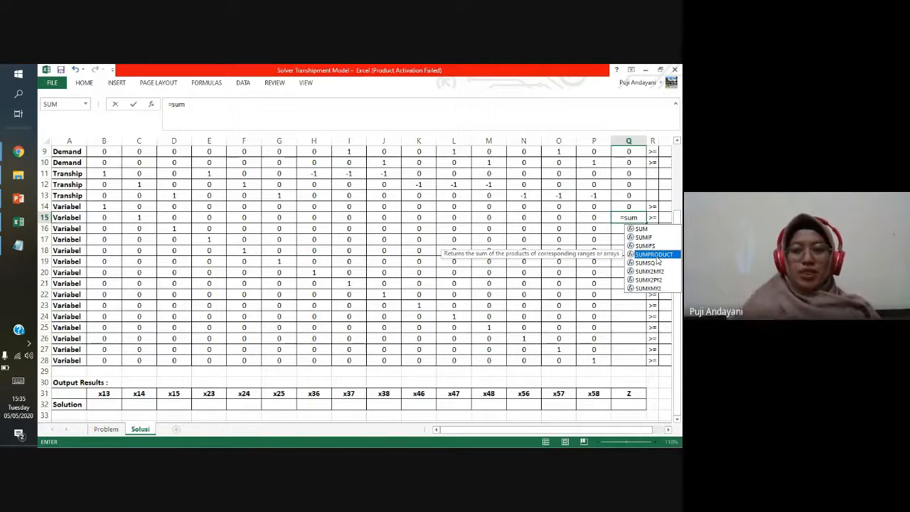
pyautogui.doubleClick(655, 255)
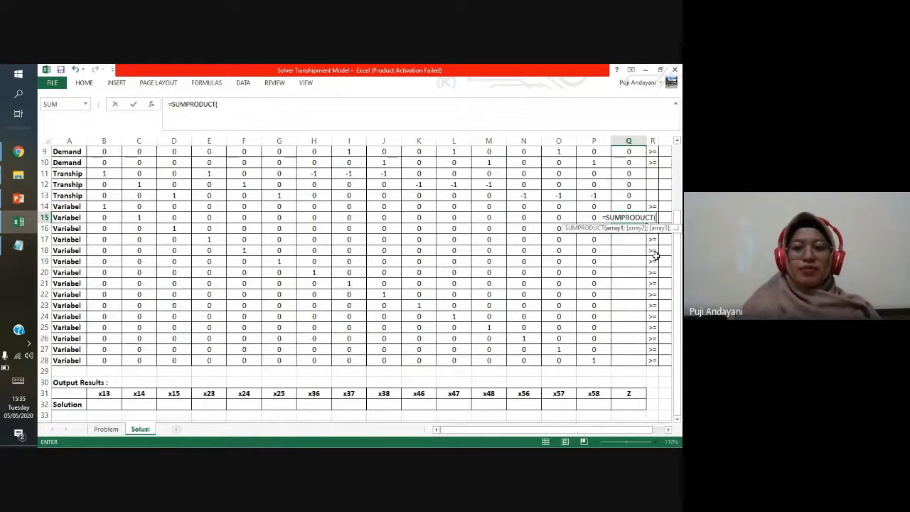
pyautogui.click(103, 217)
pyautogui.moveTo(103, 217); pyautogui.dragTo(603, 222)
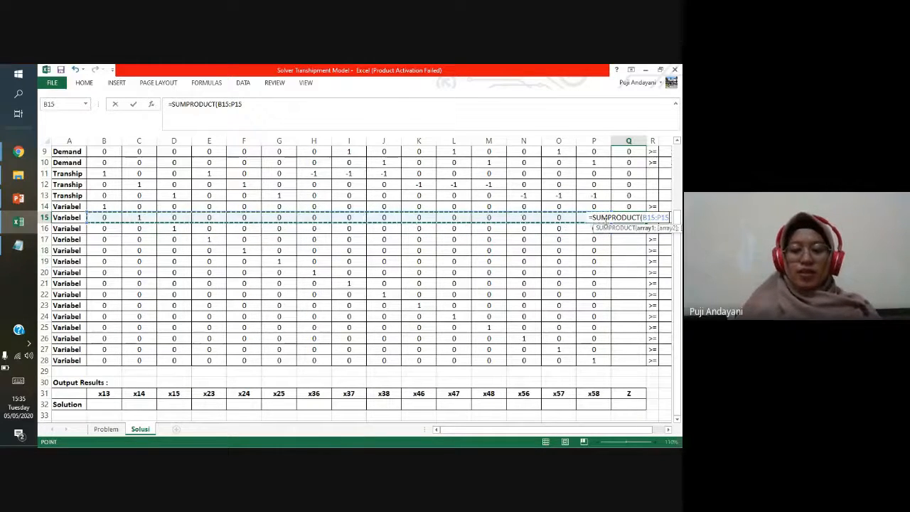
pyautogui.write(';')
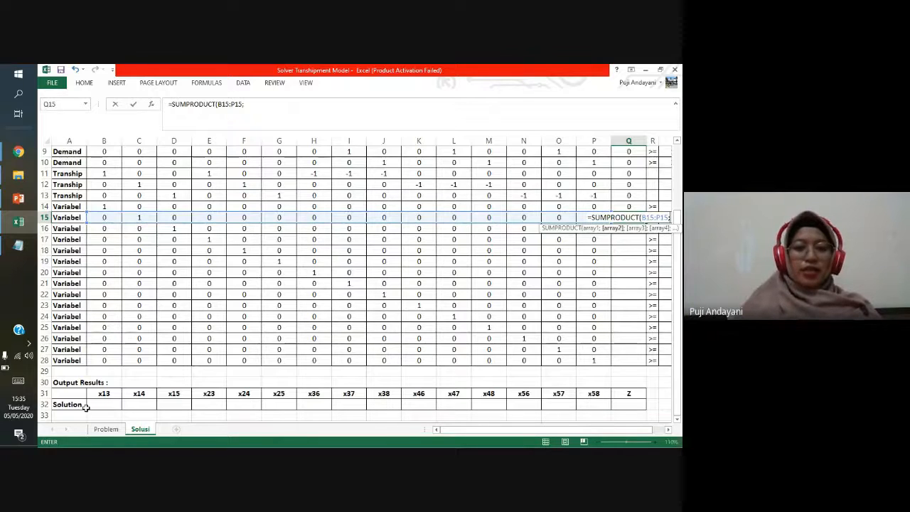
pyautogui.moveTo(89, 407); pyautogui.dragTo(585, 403)
pyautogui.write(')')
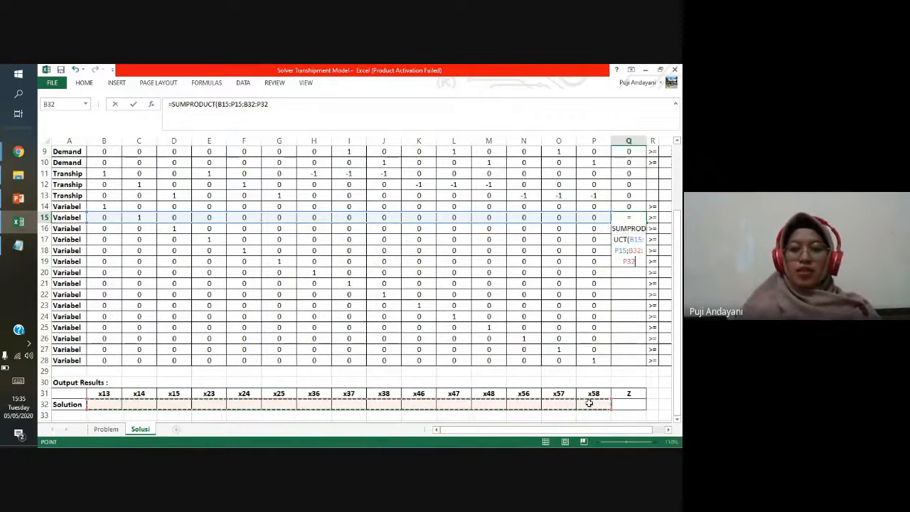
pyautogui.press('Return')
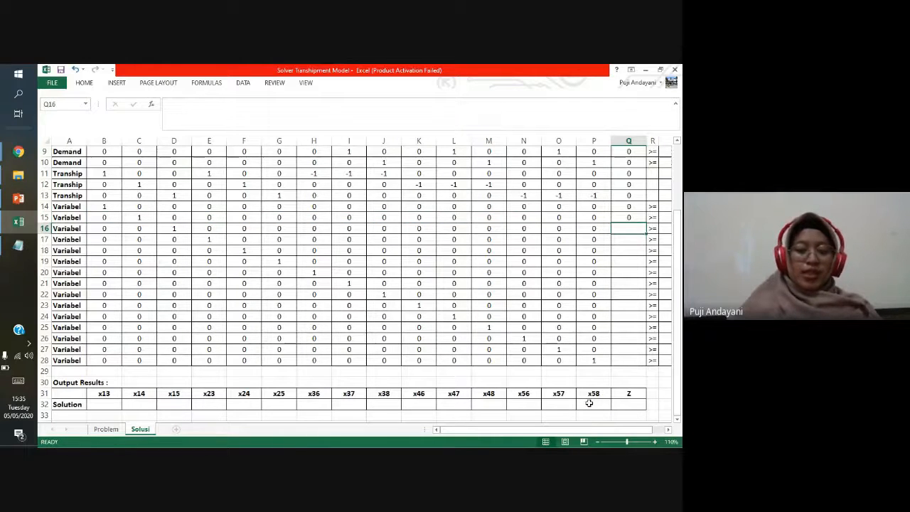
# Step: Enter =SUMPRODUCT(B16:P16;B32:P32) in Totals cell Q16 for the third Variabel row
pyautogui.write('=sum')
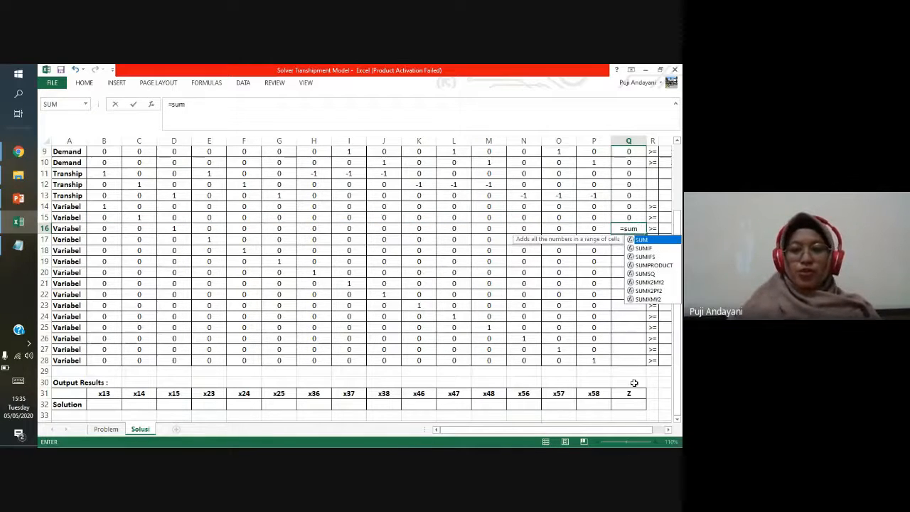
pyautogui.doubleClick(644, 264)
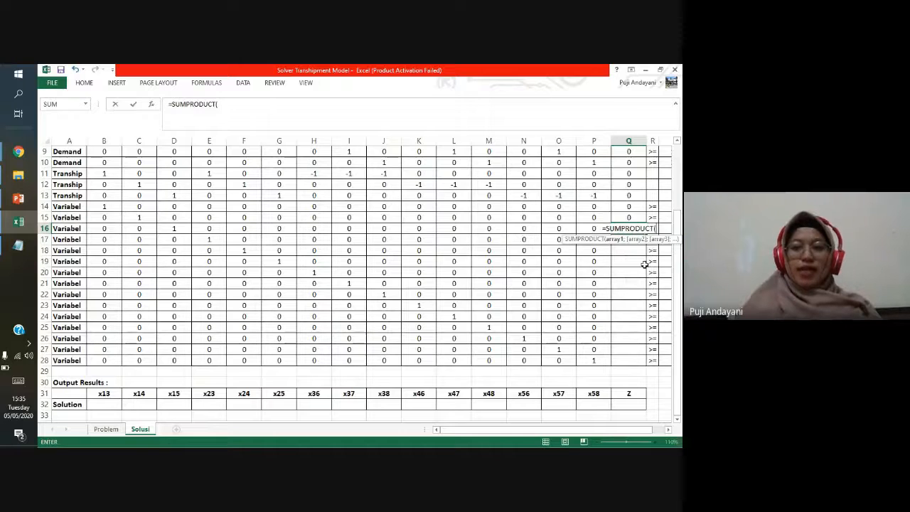
pyautogui.click(587, 232)
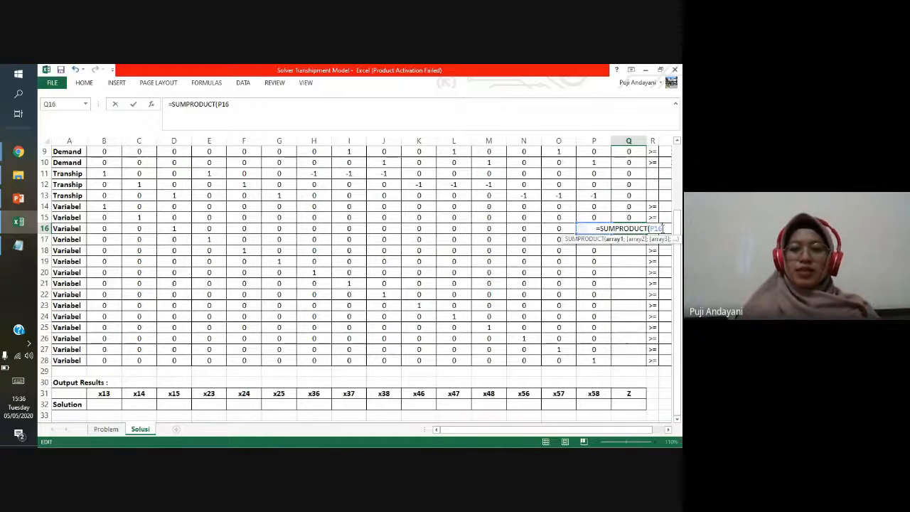
pyautogui.press('BackSpace')
pyautogui.press('BackSpace')
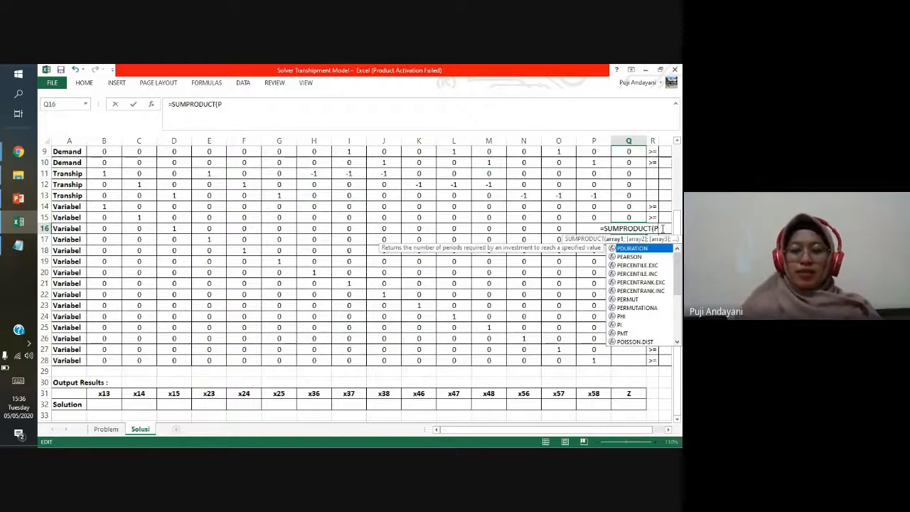
pyautogui.press('BackSpace')
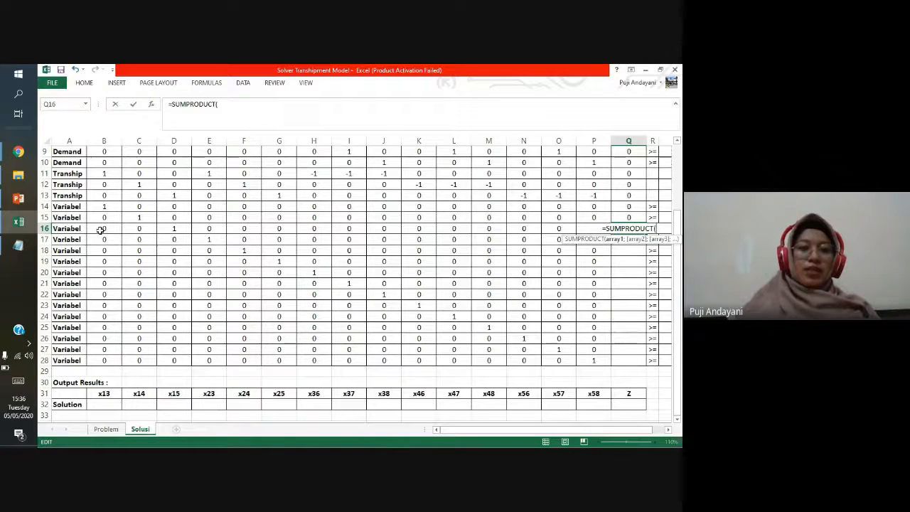
pyautogui.moveTo(101, 230); pyautogui.dragTo(591, 233)
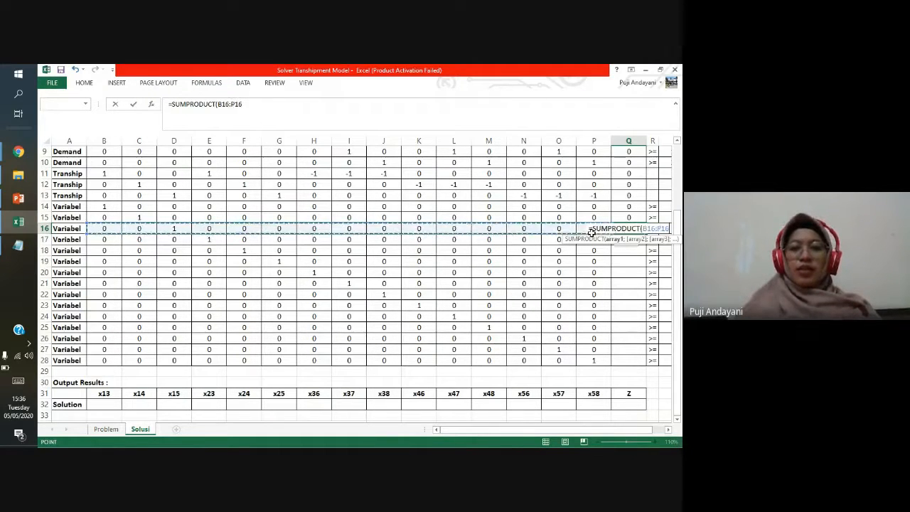
pyautogui.write(';')
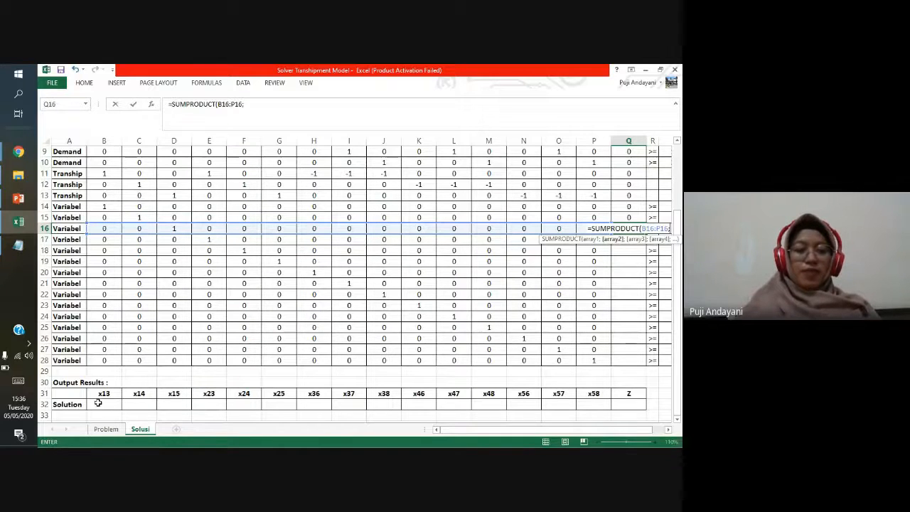
pyautogui.moveTo(98, 403); pyautogui.dragTo(591, 405)
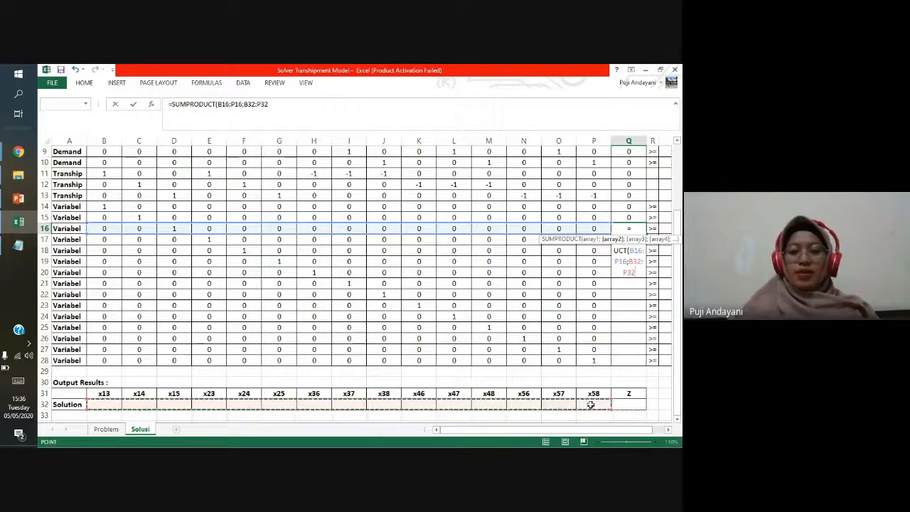
pyautogui.press('Return')
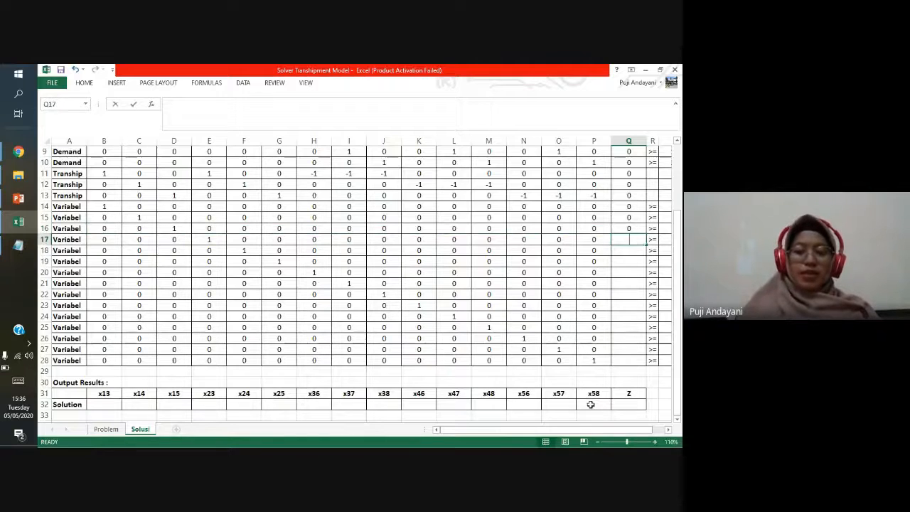
# Step: Enter =SUMPRODUCT(B17:P17;B32:P32) in Totals cell Q17 for the fourth Variabel row
pyautogui.write('=sym')
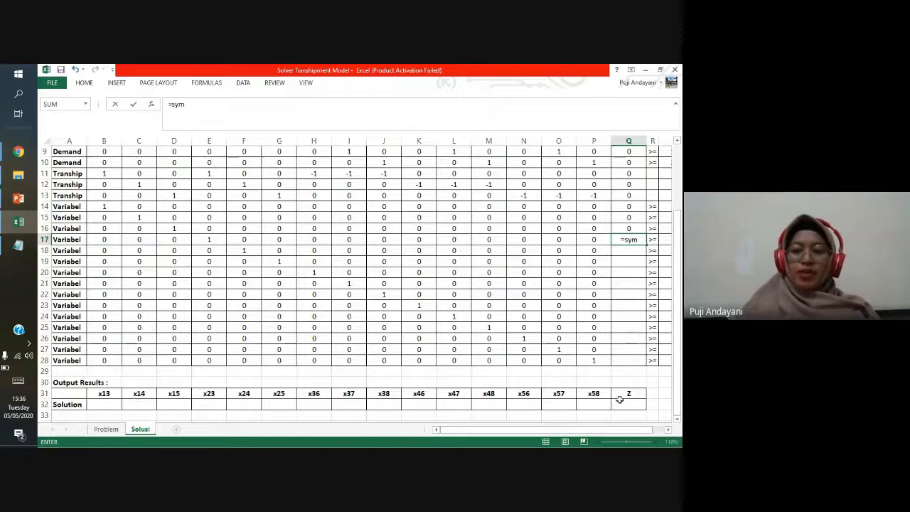
pyautogui.press('BackSpace')
pyautogui.press('BackSpace')
pyautogui.write('u,p')
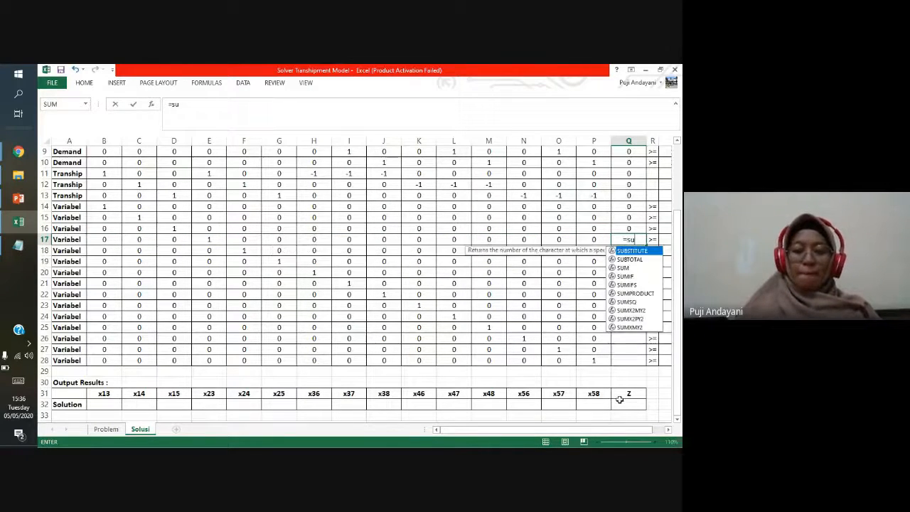
pyautogui.press('BackSpace')
pyautogui.press('BackSpace')
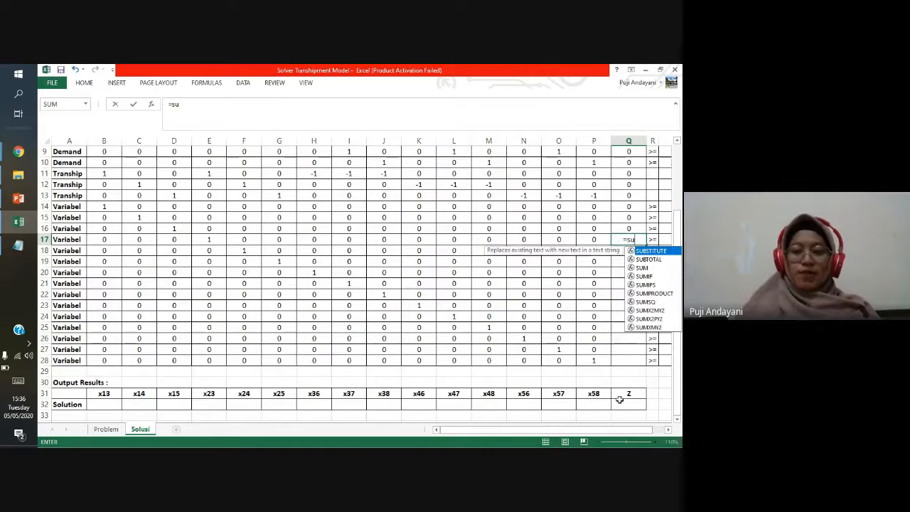
pyautogui.write('m')
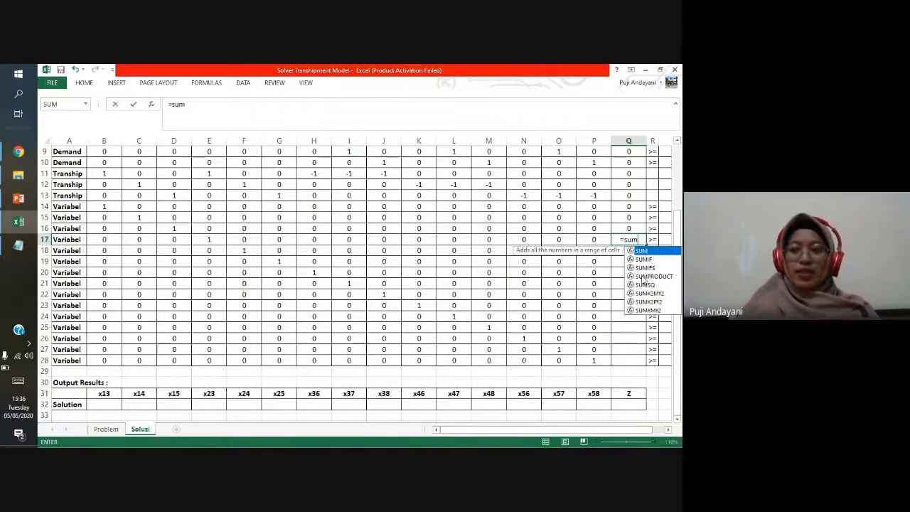
pyautogui.doubleClick(643, 276)
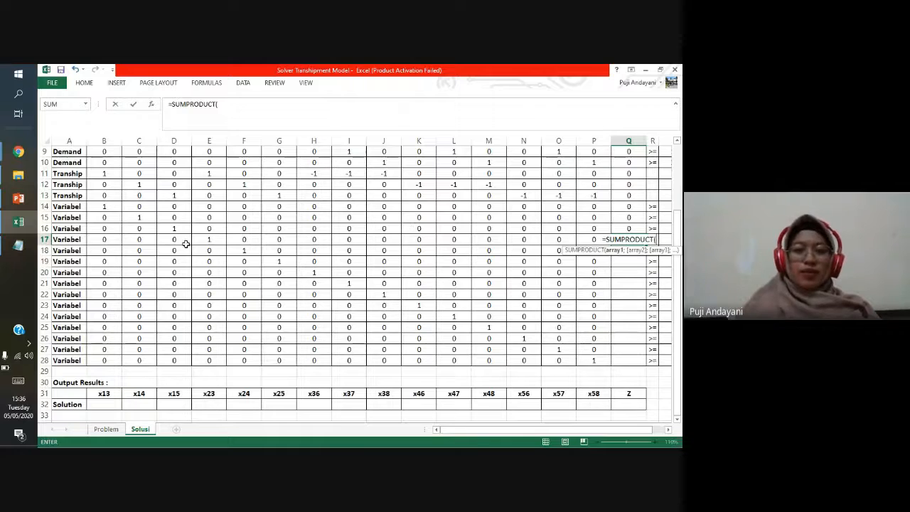
pyautogui.moveTo(102, 242); pyautogui.dragTo(595, 240)
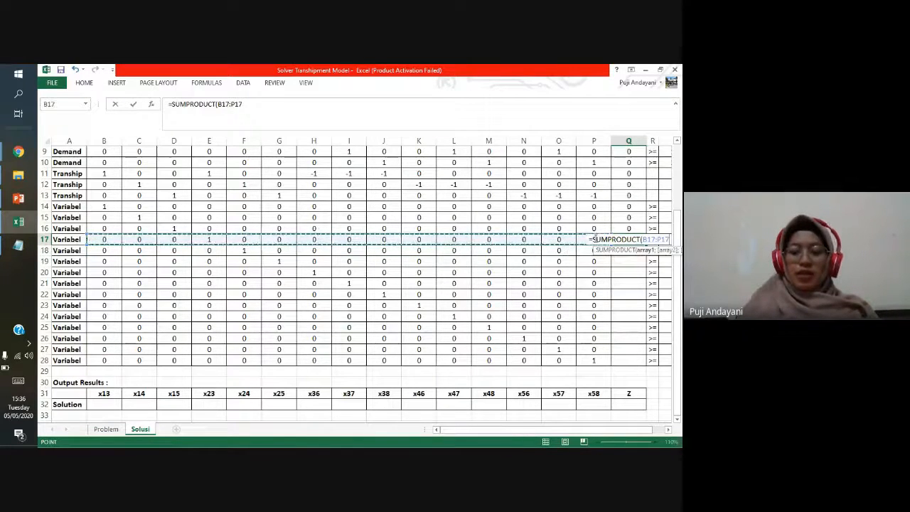
pyautogui.write(';')
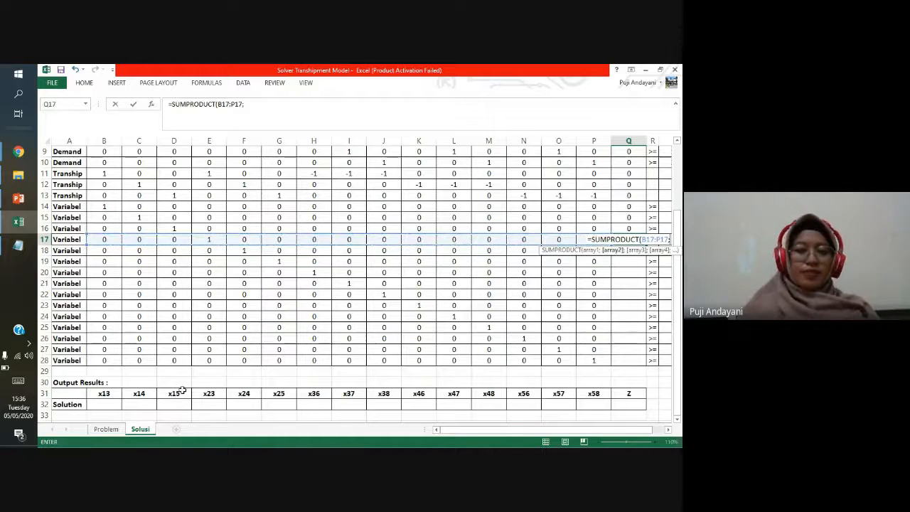
pyautogui.moveTo(95, 405); pyautogui.dragTo(606, 400)
pyautogui.press('Return')
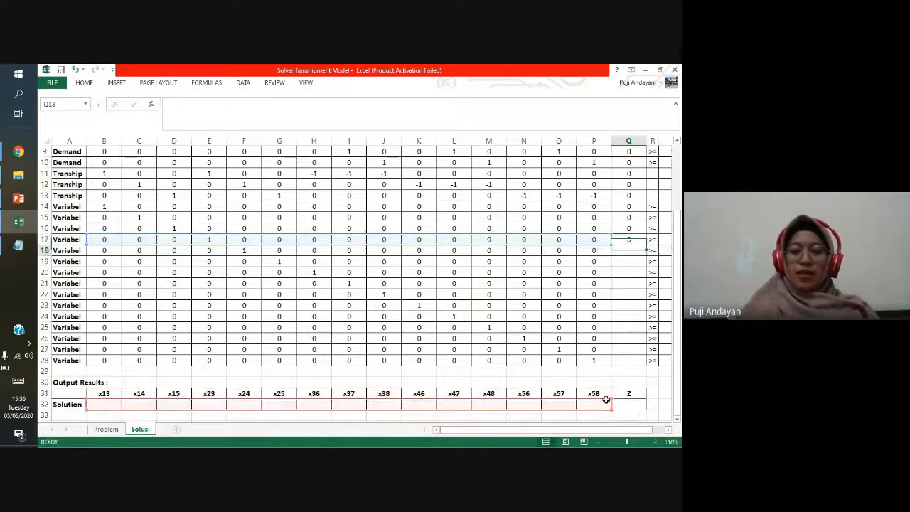
pyautogui.write('=sump(')
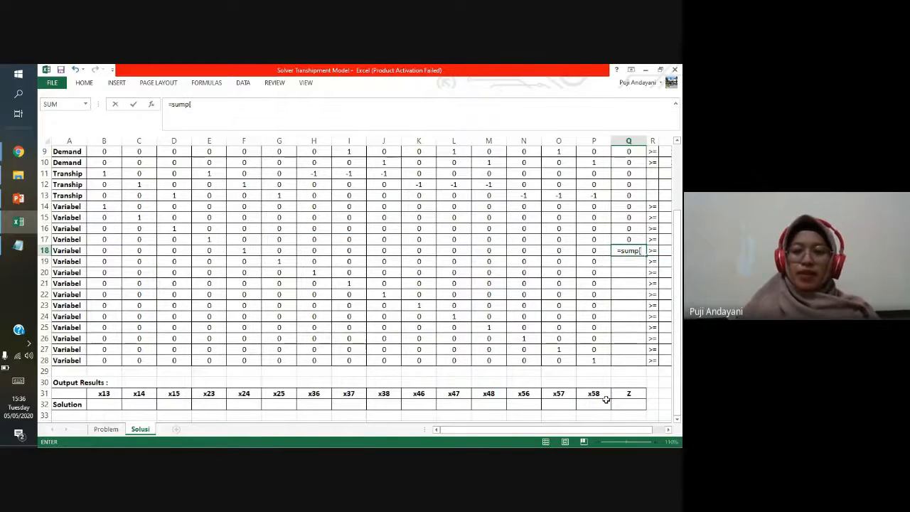
pyautogui.press('BackSpace')
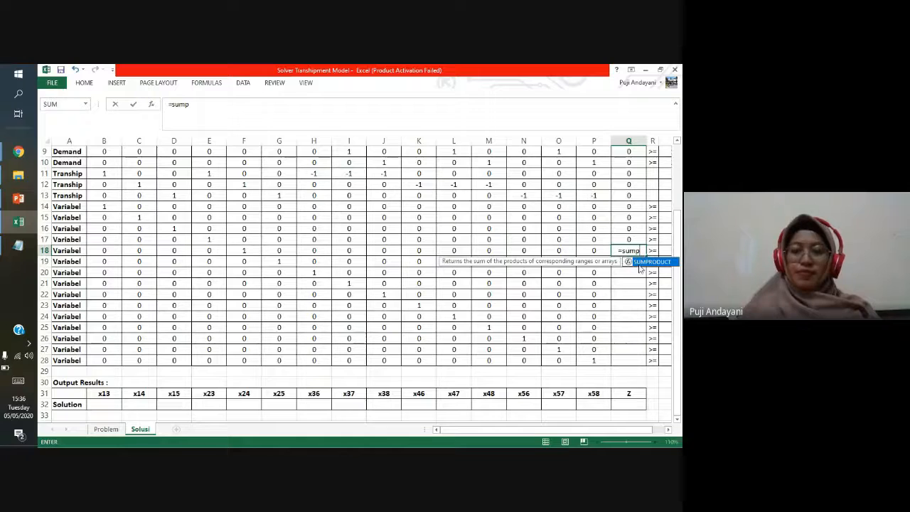
pyautogui.press('Return')
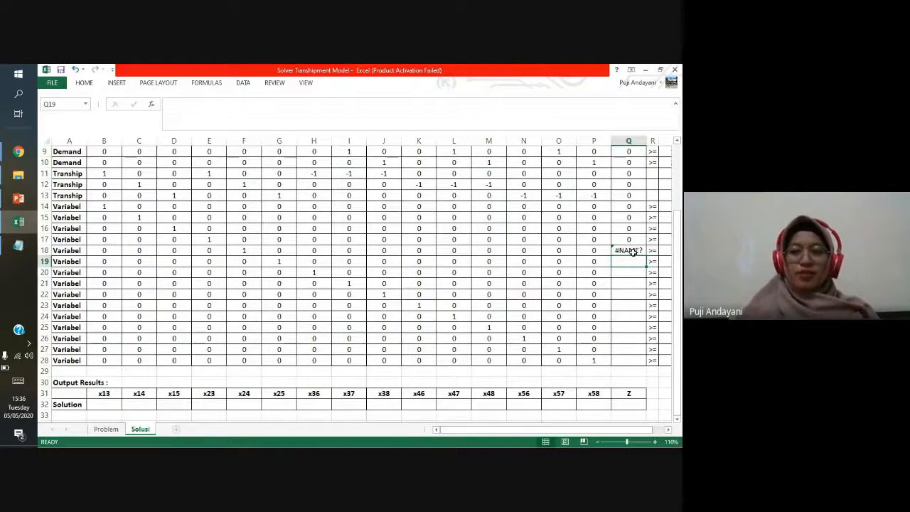
# Step: Enter =SUMPRODUCT(B18:P18;B32:P32) in Totals cell Q18 for the fifth Variabel row
pyautogui.click(633, 251)
pyautogui.doubleClick(633, 251)
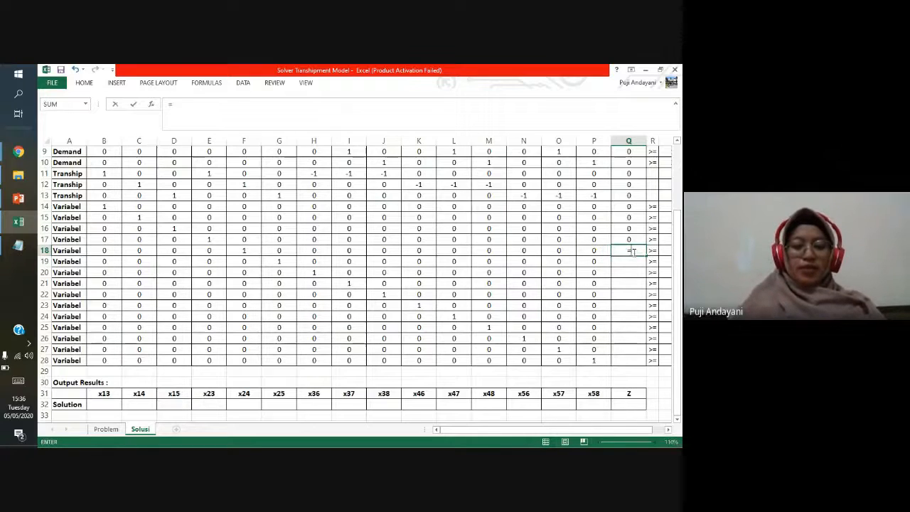
pyautogui.press('BackSpace')
pyautogui.write('p')
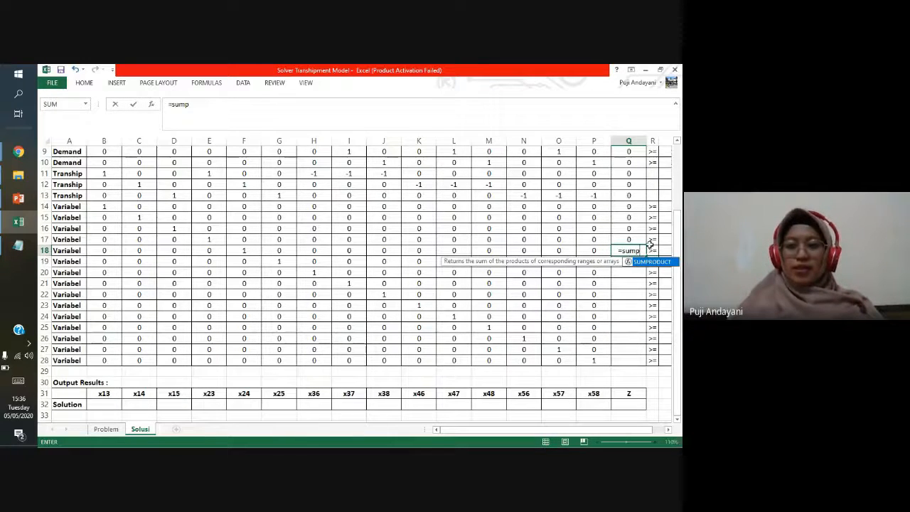
pyautogui.doubleClick(650, 263)
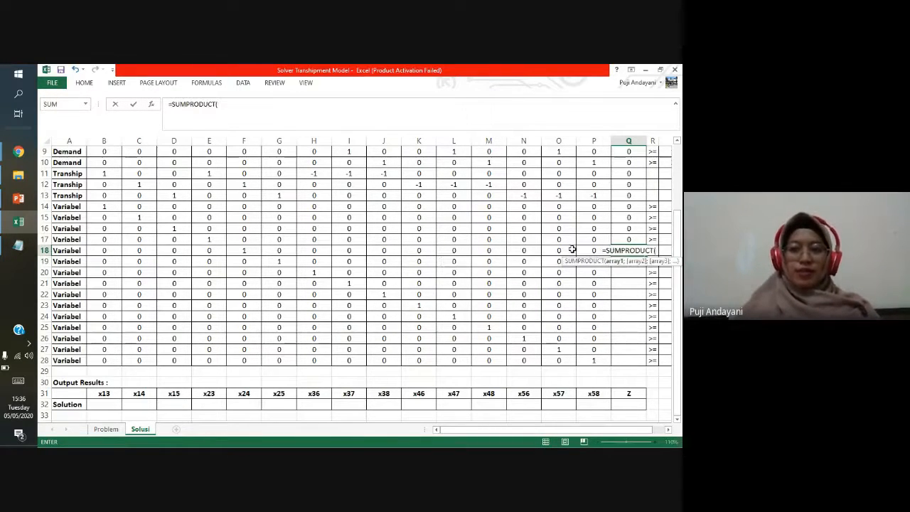
pyautogui.moveTo(584, 250); pyautogui.dragTo(103, 251)
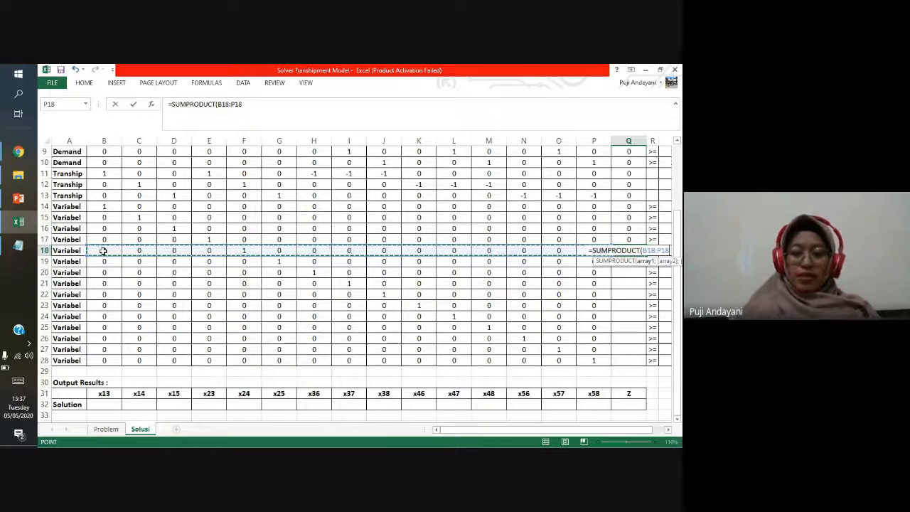
pyautogui.write(';')
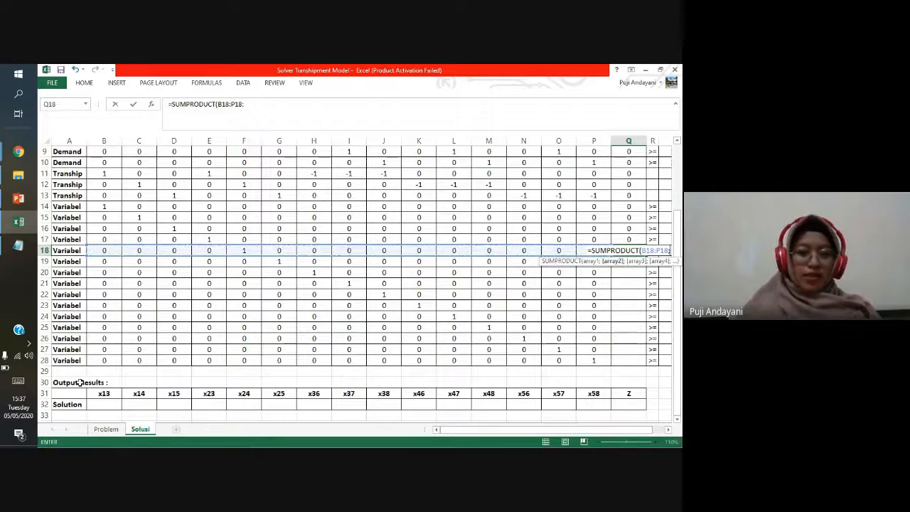
pyautogui.moveTo(102, 403); pyautogui.dragTo(587, 403)
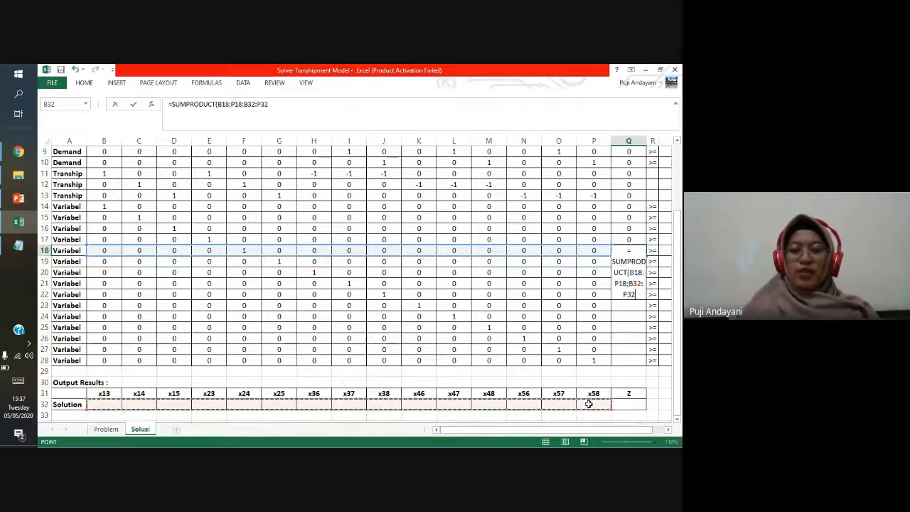
pyautogui.press('Return')
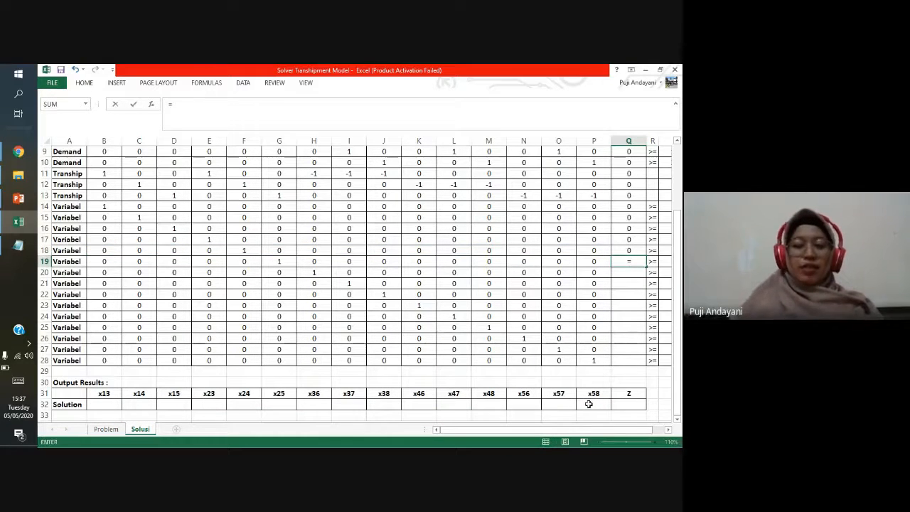
# Step: Enter =SUMPRODUCT(B19:P19;B32:P32) in Totals cell Q19 for the sixth Variabel row
pyautogui.write('=sum,')
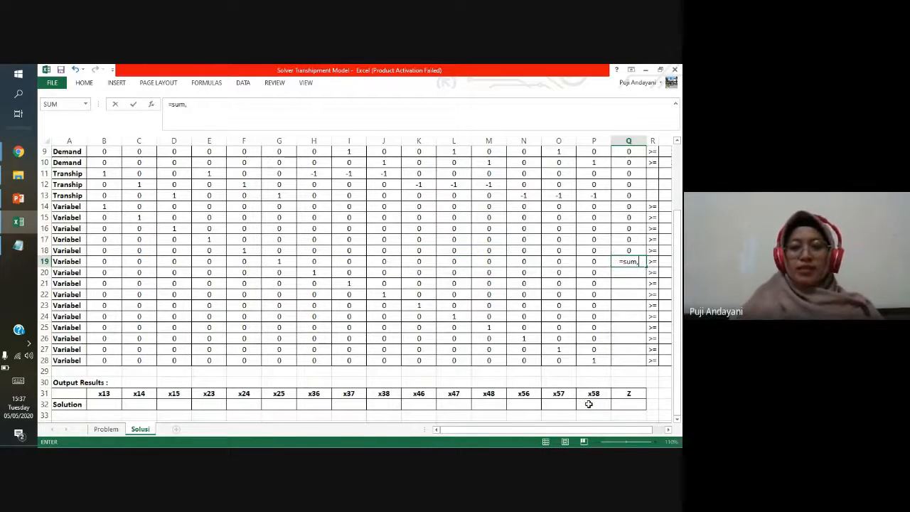
pyautogui.press('BackSpace')
pyautogui.write('m')
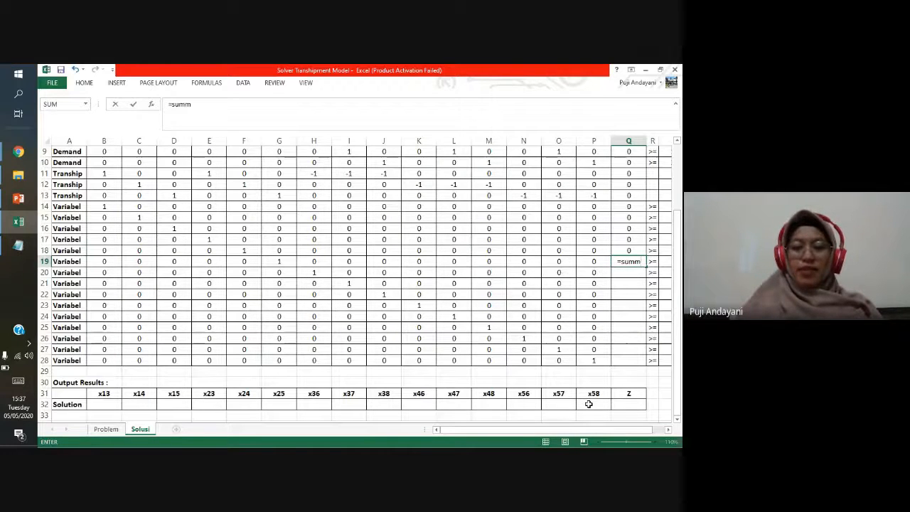
pyautogui.press('BackSpace')
pyautogui.write('pr')
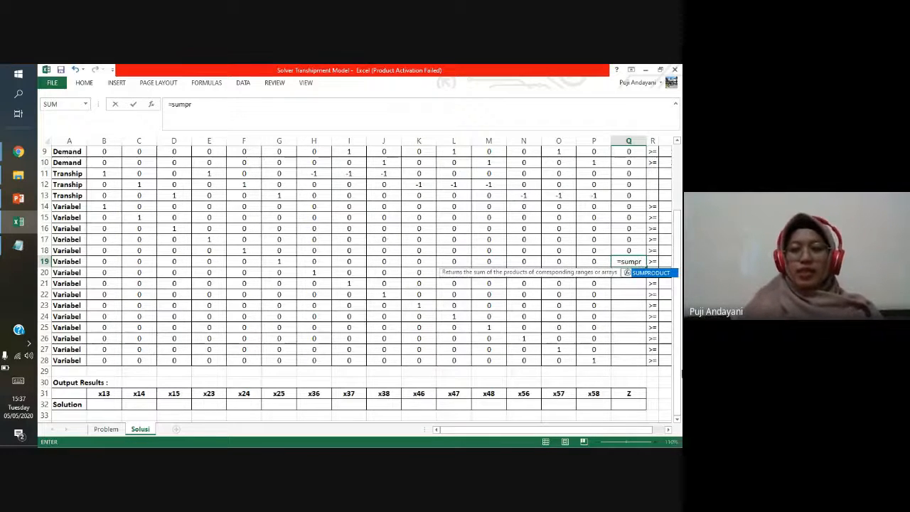
pyautogui.doubleClick(658, 274)
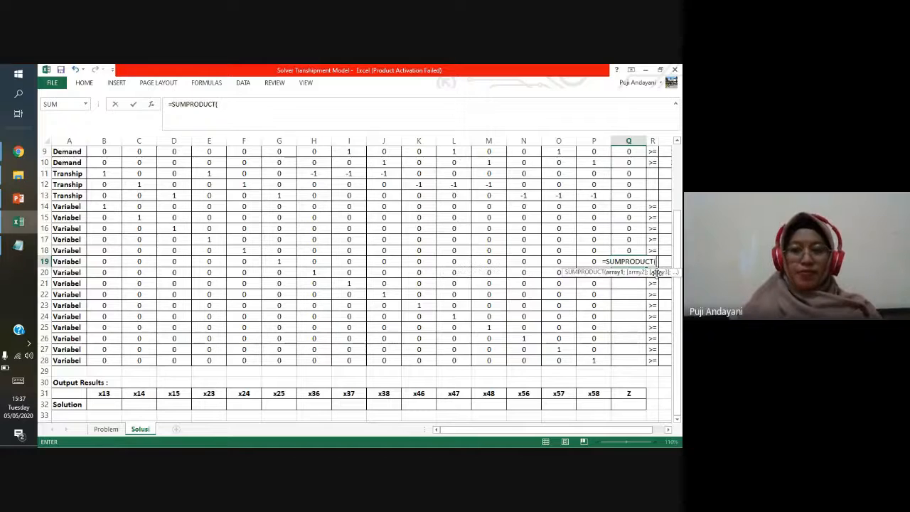
pyautogui.moveTo(595, 262); pyautogui.dragTo(106, 262)
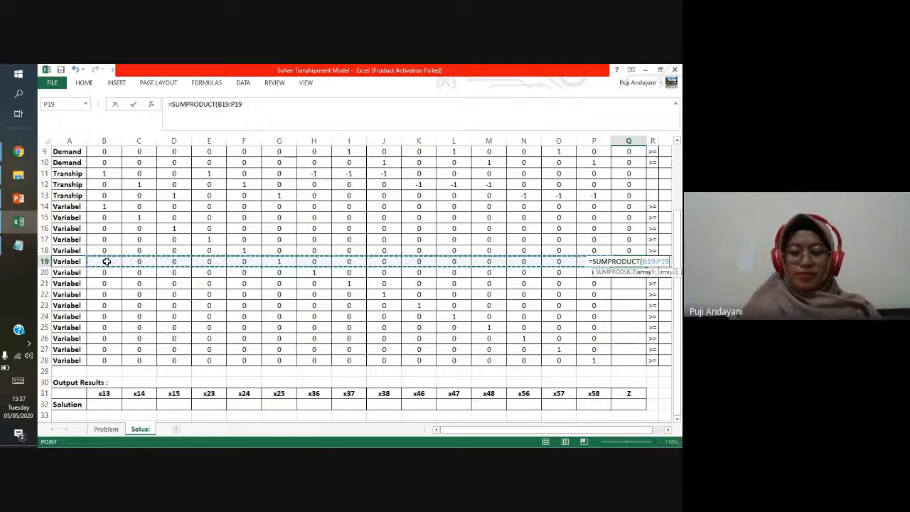
pyautogui.write(';')
pyautogui.moveTo(114, 408); pyautogui.dragTo(609, 407)
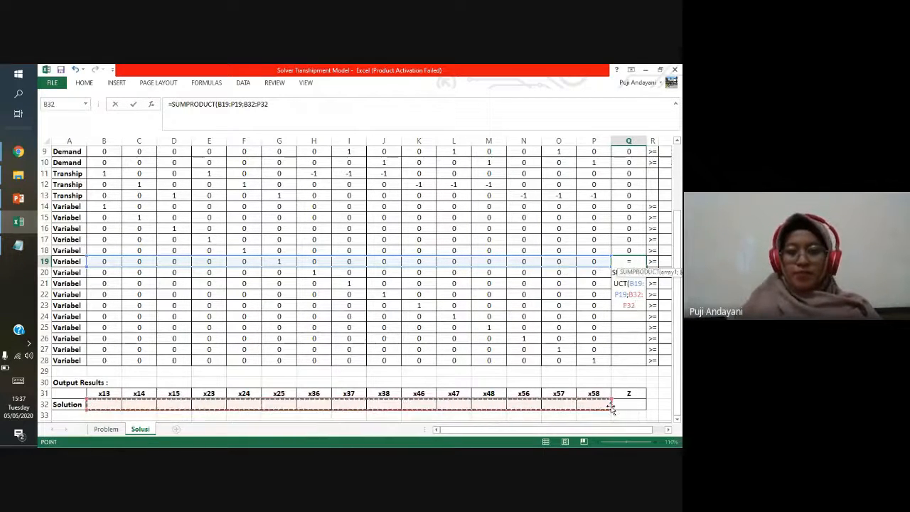
pyautogui.press('Return')
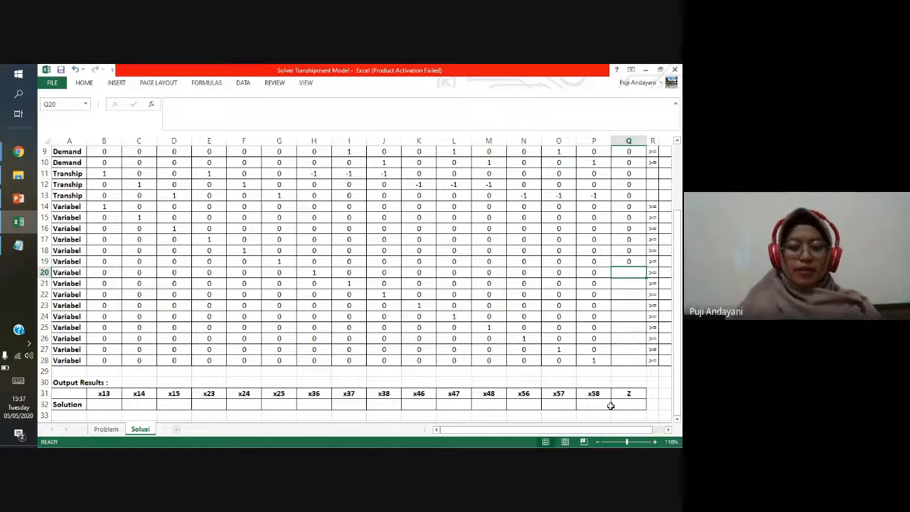
# Step: Enter =SUMPRODUCT(B20:P20;B32:P32) in Totals cell Q20 for the seventh Variabel row
pyautogui.write('=sum')
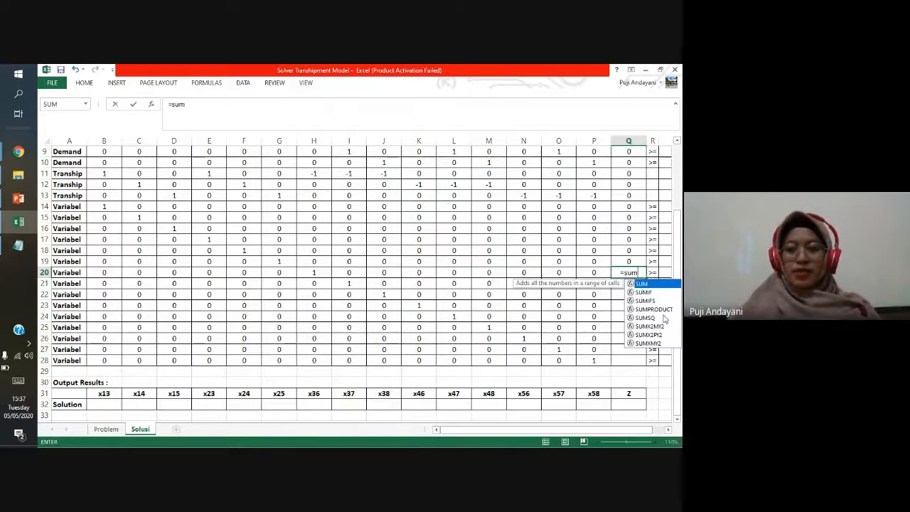
pyautogui.doubleClick(663, 311)
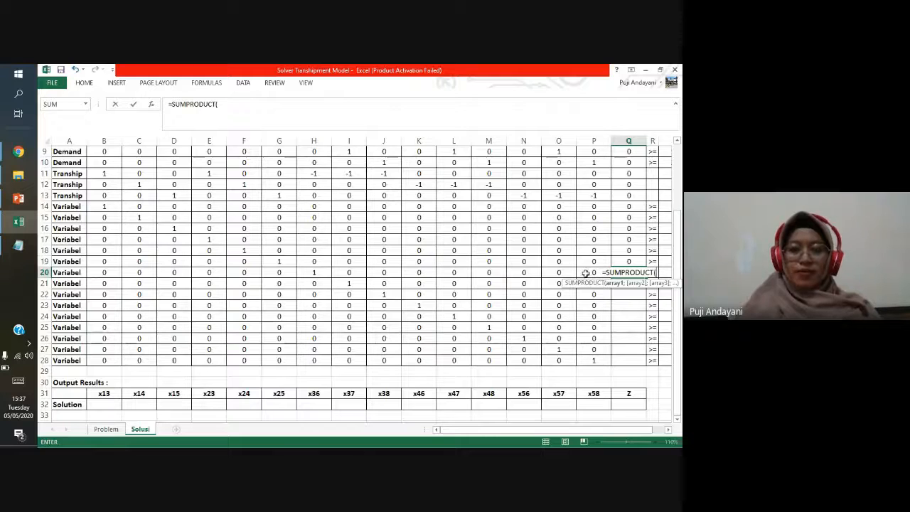
pyautogui.moveTo(585, 272); pyautogui.dragTo(101, 274)
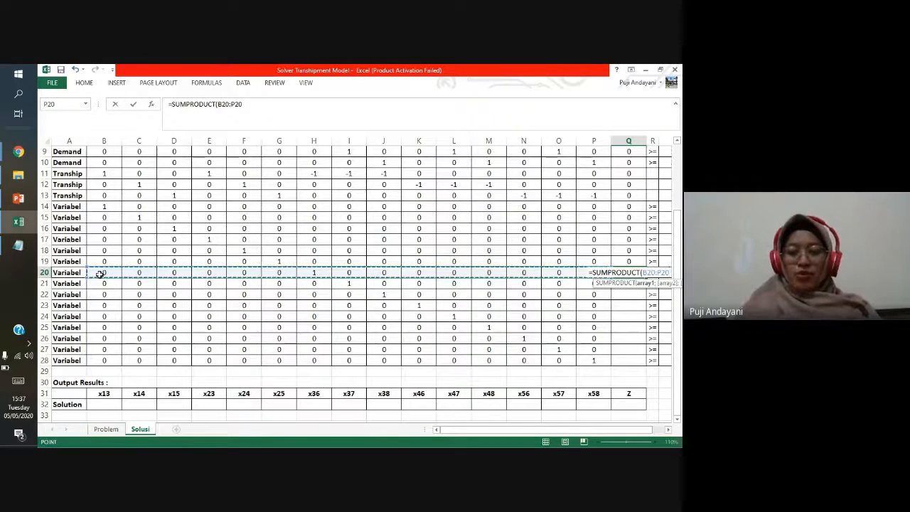
pyautogui.write(';')
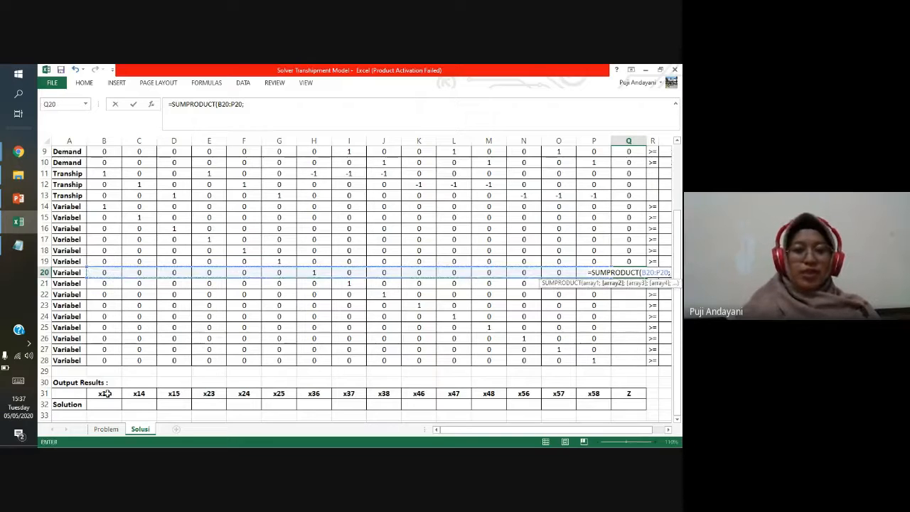
pyautogui.moveTo(103, 404); pyautogui.dragTo(596, 405)
pyautogui.press('Return')
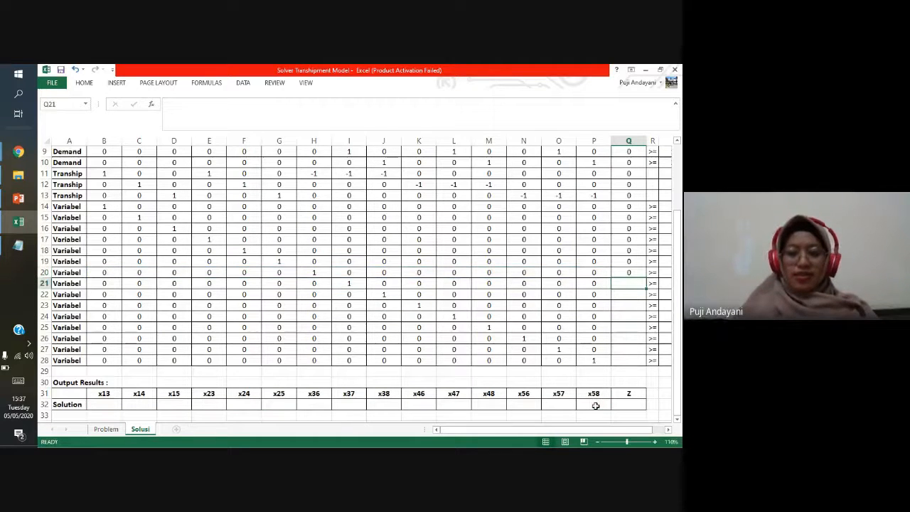
# Step: Enter =SUMPRODUCT(B21:P21;B32:P32) in Totals cell Q21 for the eighth Variabel row
pyautogui.write('=sum')
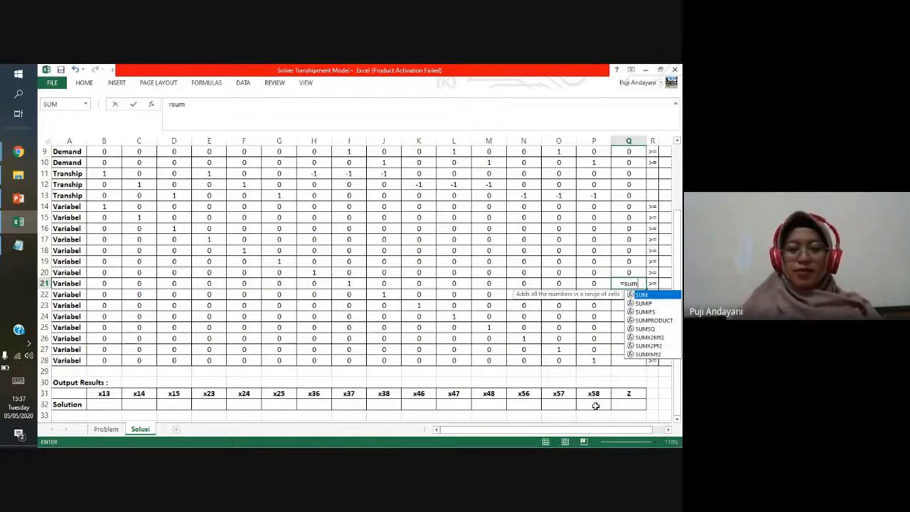
pyautogui.click(665, 321)
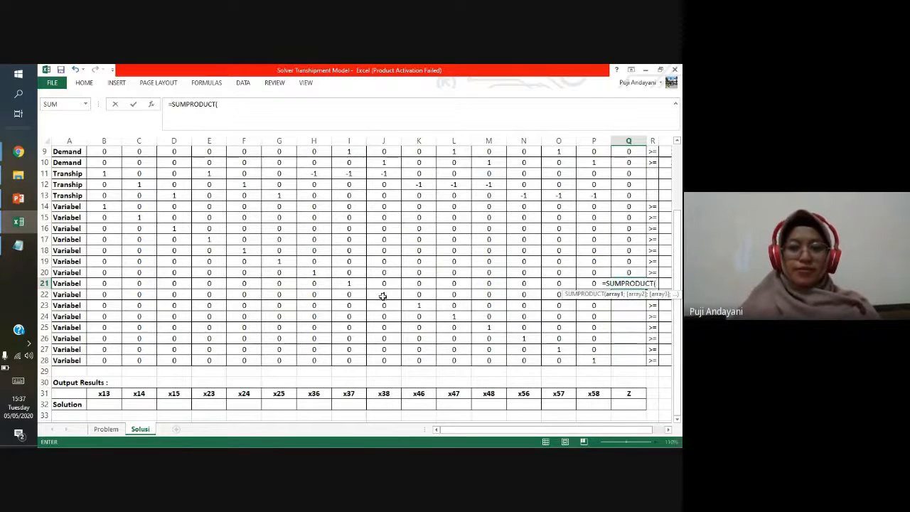
pyautogui.moveTo(100, 286); pyautogui.dragTo(600, 285)
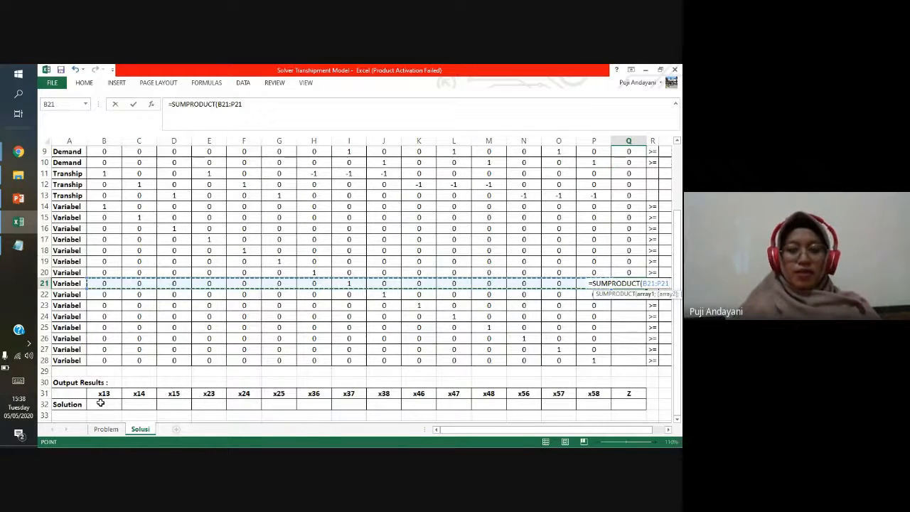
pyautogui.write(';')
pyautogui.moveTo(100, 404); pyautogui.dragTo(589, 406)
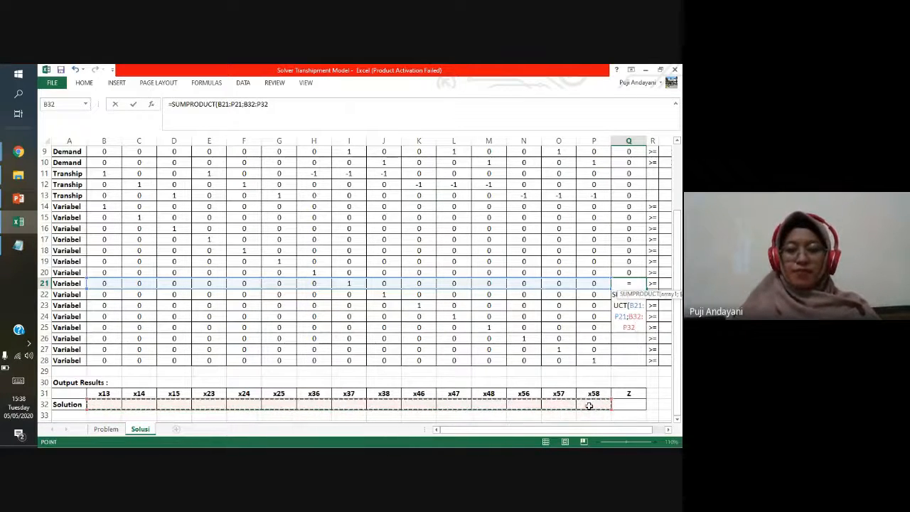
pyautogui.press('Return')
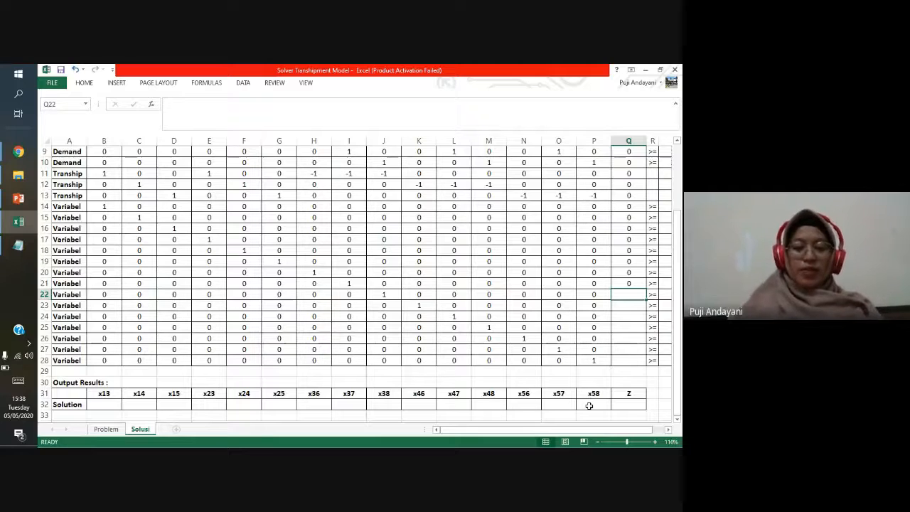
pyautogui.write('=sum')
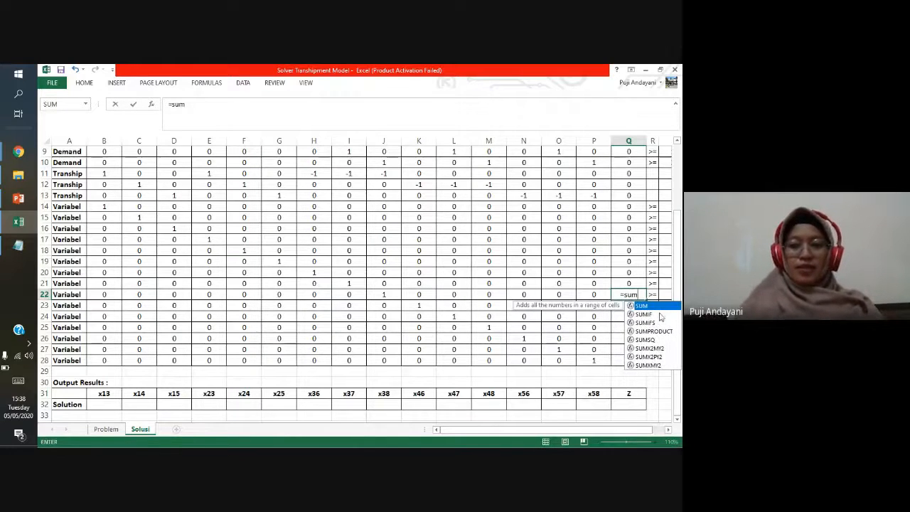
pyautogui.doubleClick(648, 331)
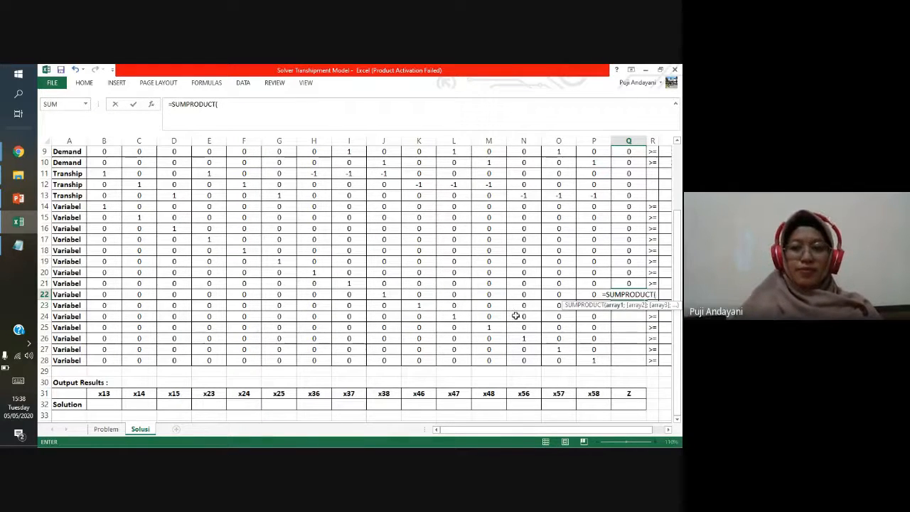
pyautogui.moveTo(595, 295); pyautogui.dragTo(104, 297)
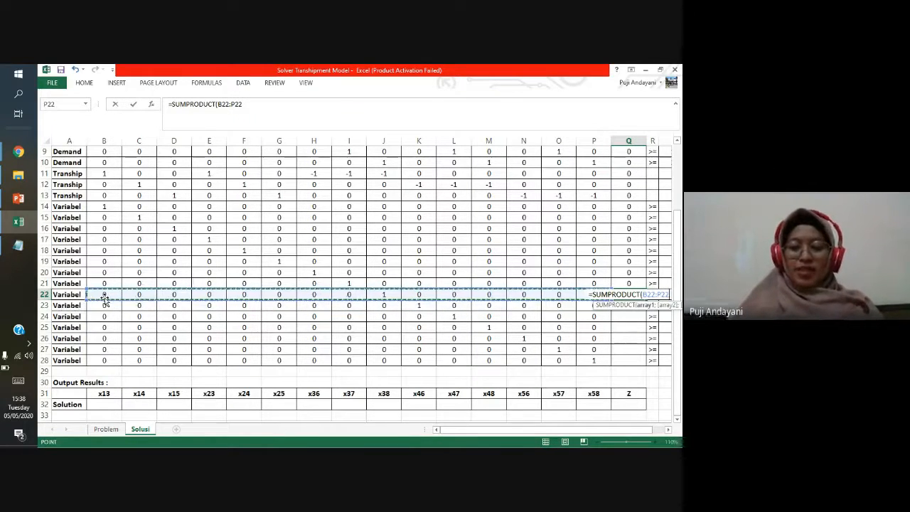
pyautogui.write(';')
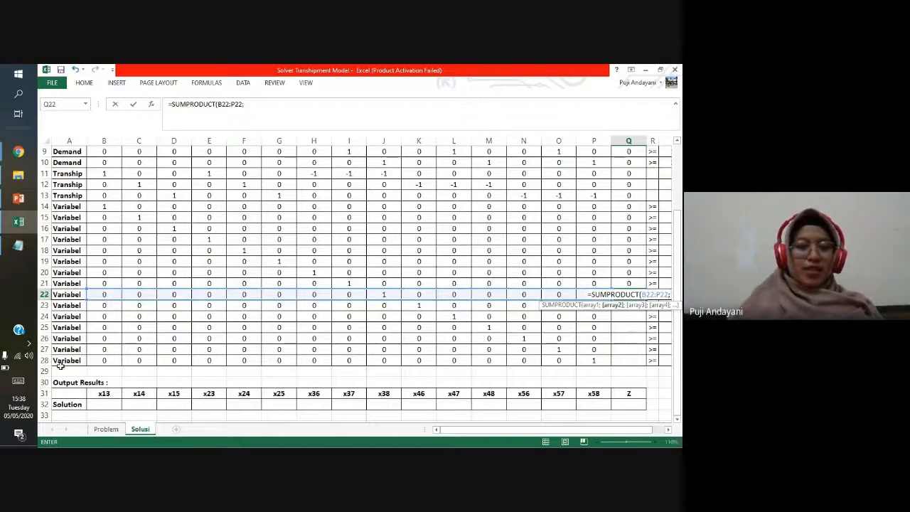
pyautogui.click(103, 409)
pyautogui.click(131, 404)
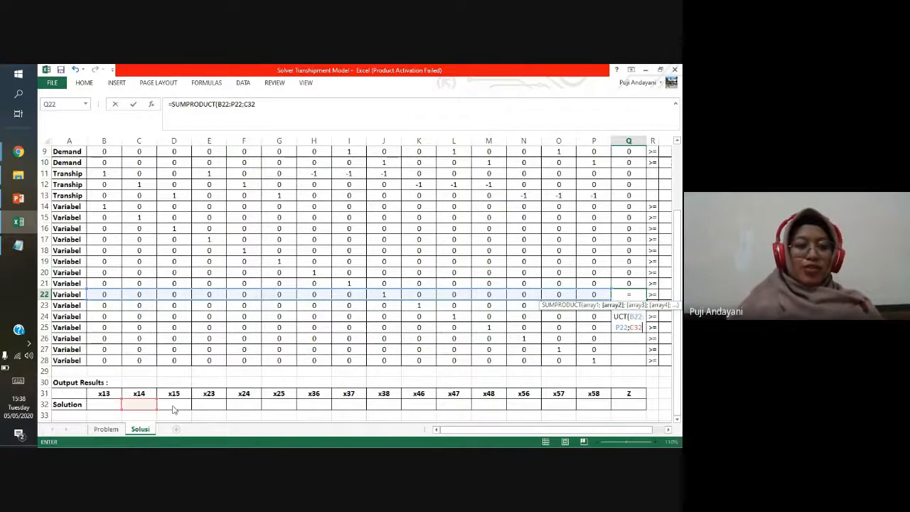
pyautogui.press('Return')
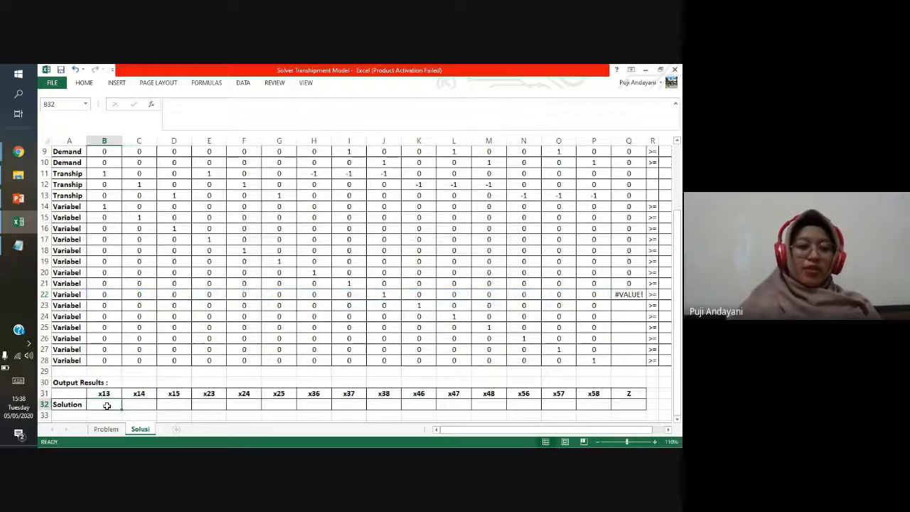
pyautogui.moveTo(103, 405); pyautogui.dragTo(418, 392)
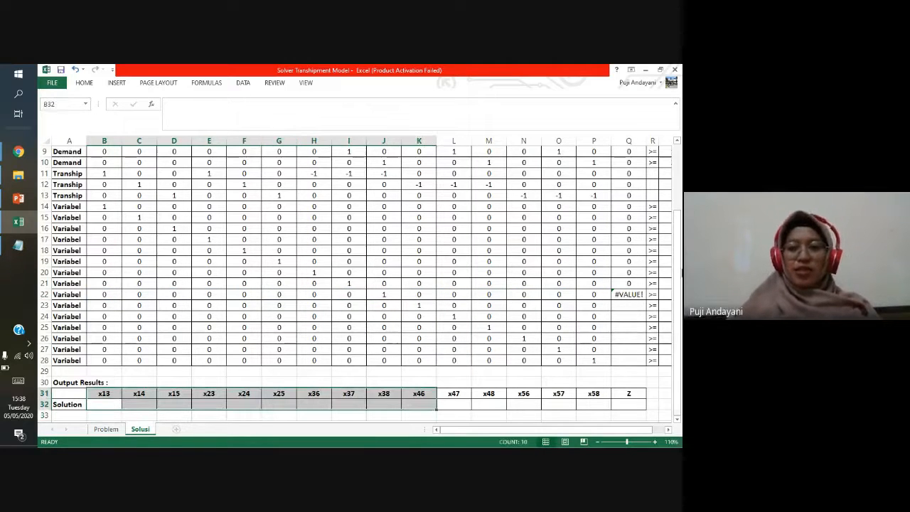
# Step: Enter =SUMPRODUCT(B22:P22;B32:P32) in Totals cell Q22 for the ninth Variabel row
pyautogui.click(630, 294)
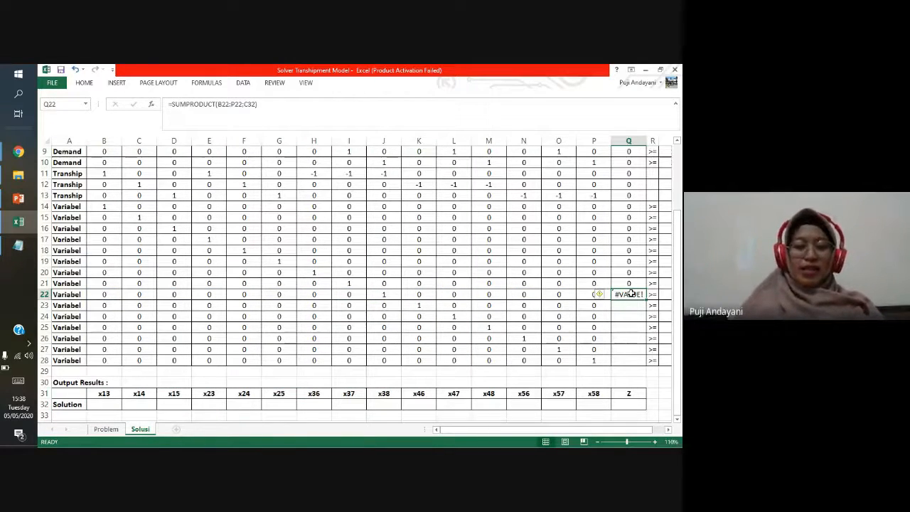
pyautogui.write('=sum')
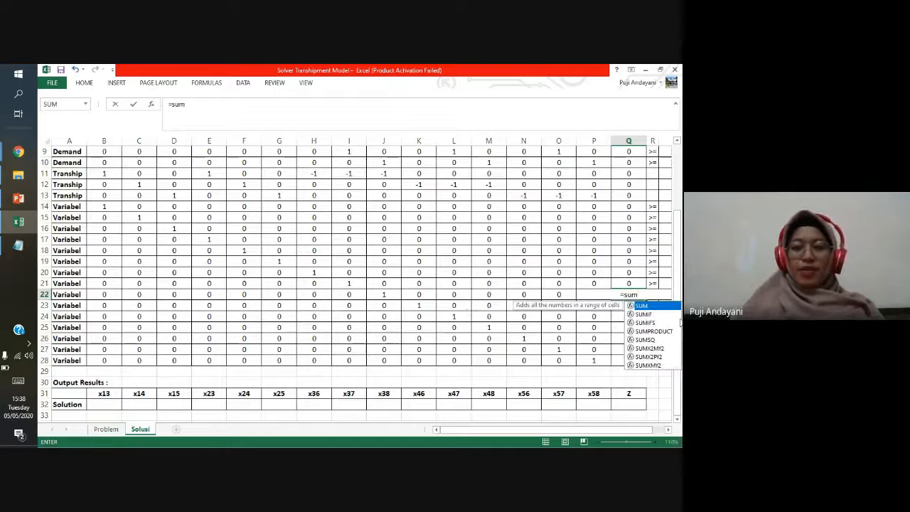
pyautogui.doubleClick(667, 332)
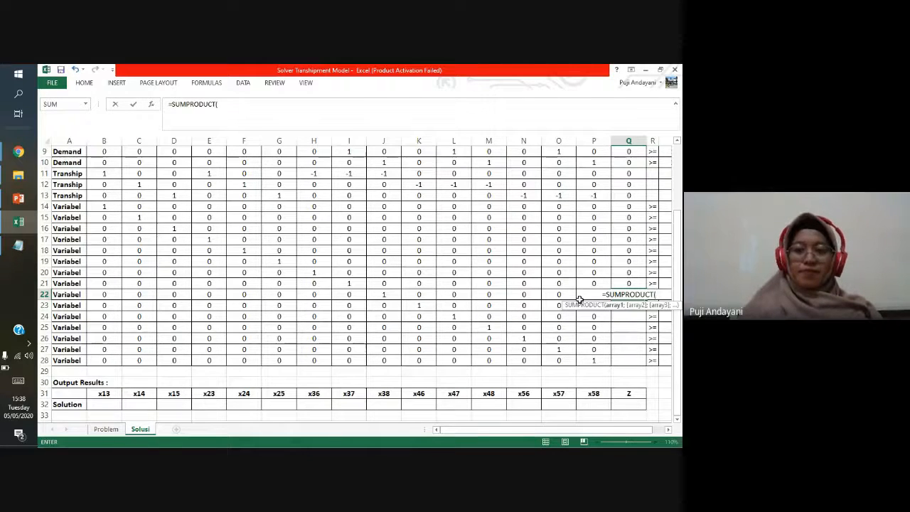
pyautogui.moveTo(583, 294); pyautogui.dragTo(103, 294)
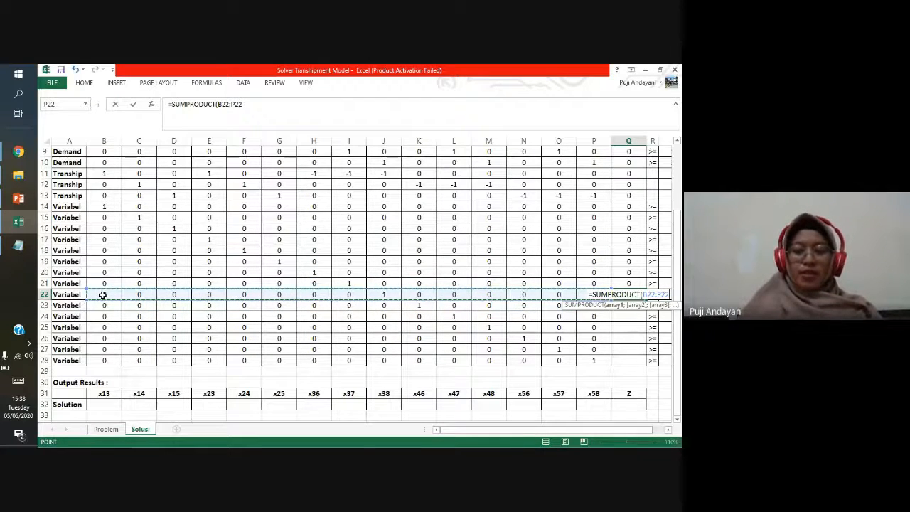
pyautogui.write(';')
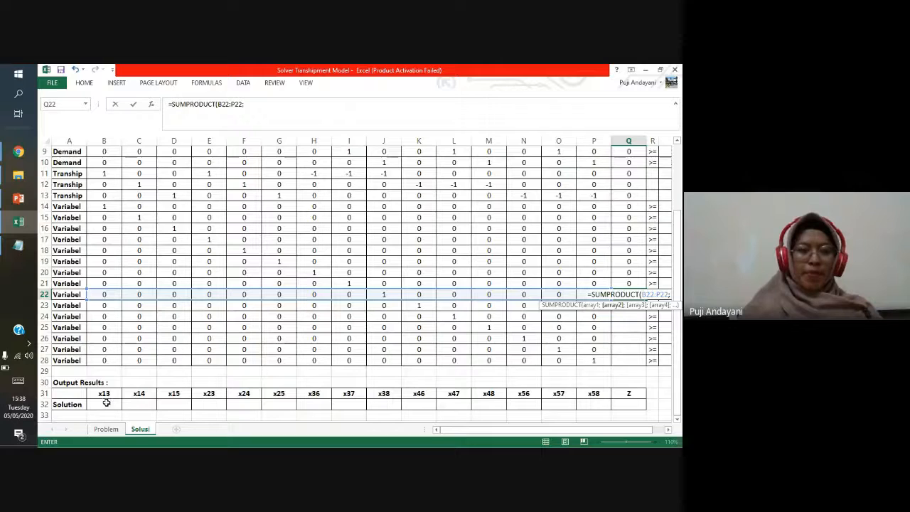
pyautogui.moveTo(106, 404); pyautogui.dragTo(599, 402)
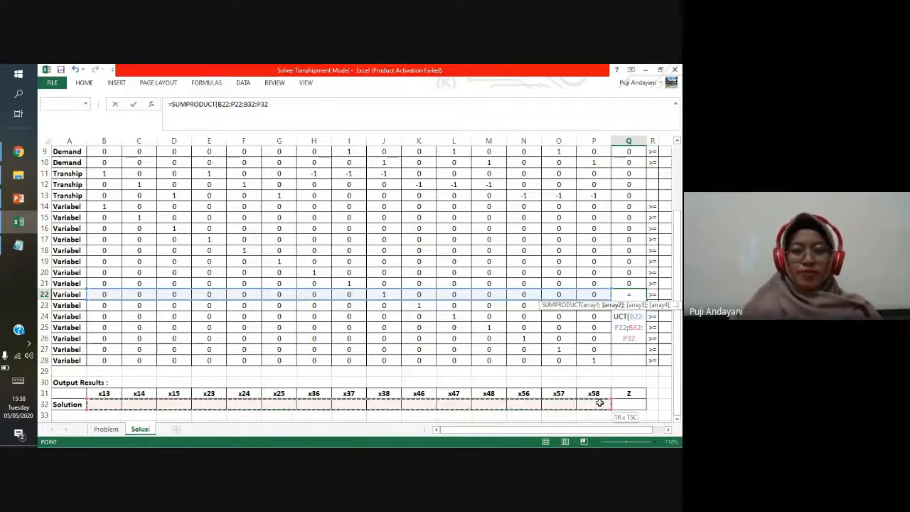
pyautogui.press('Return')
# Step: Enter =SUMPRODUCT(B23:P23;B32:P32) in Totals cell Q23 for the tenth Variabel row
pyautogui.write('=')
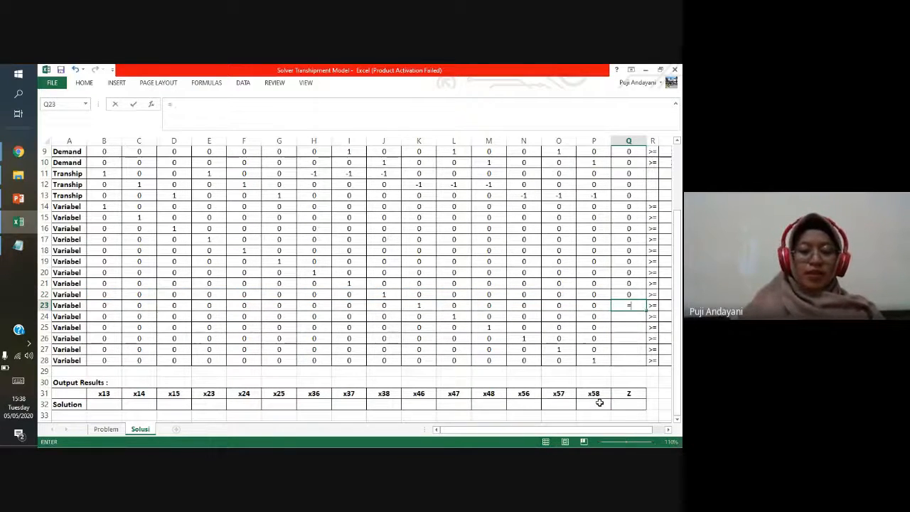
pyautogui.write('sum')
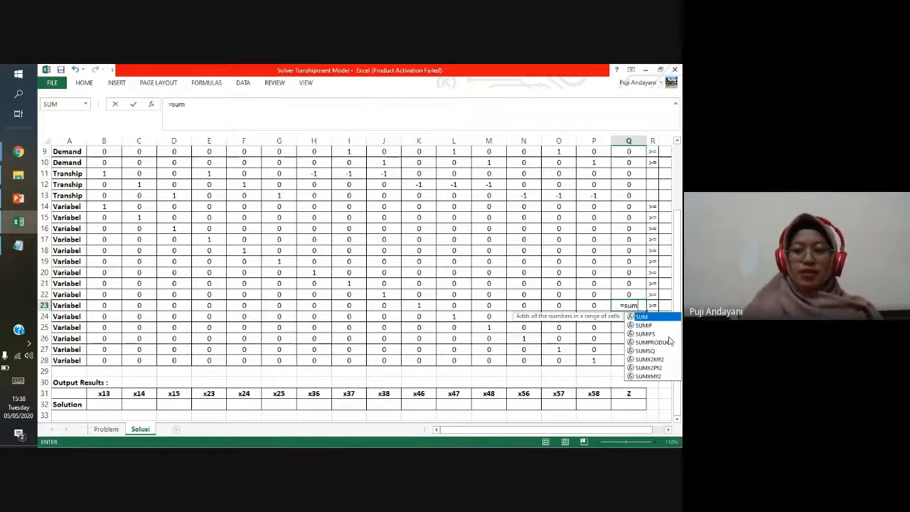
pyautogui.click(668, 334)
pyautogui.doubleClick(668, 334)
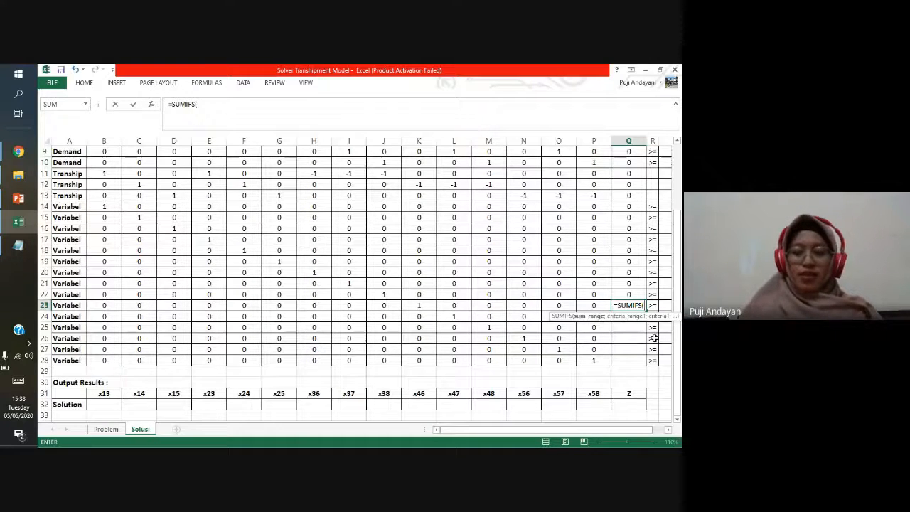
pyautogui.press('BackSpace')
pyautogui.press('BackSpace')
pyautogui.press('BackSpace')
pyautogui.press('BackSpace')
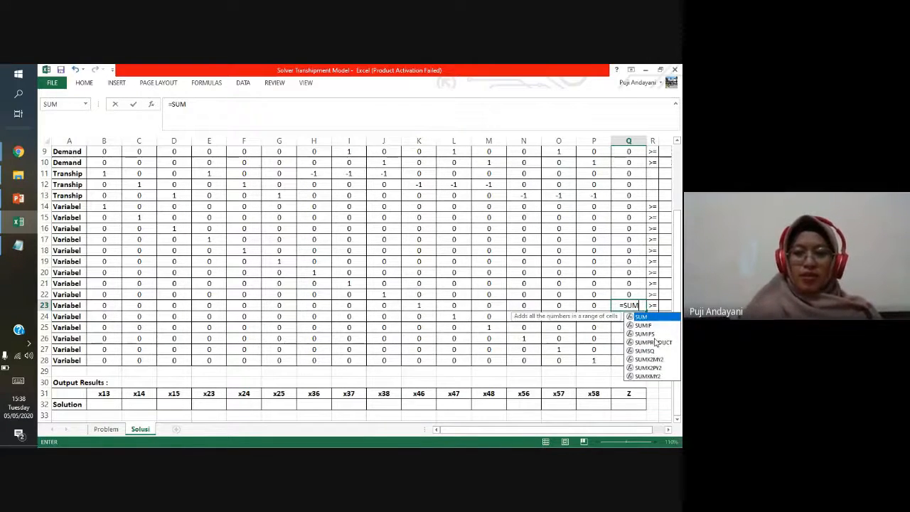
pyautogui.click(648, 344)
pyautogui.doubleClick(647, 343)
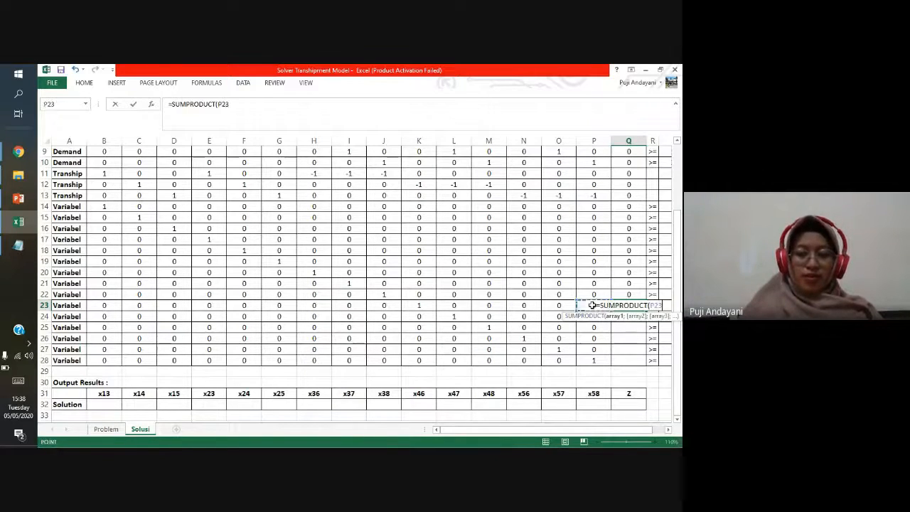
pyautogui.moveTo(592, 305); pyautogui.dragTo(102, 306)
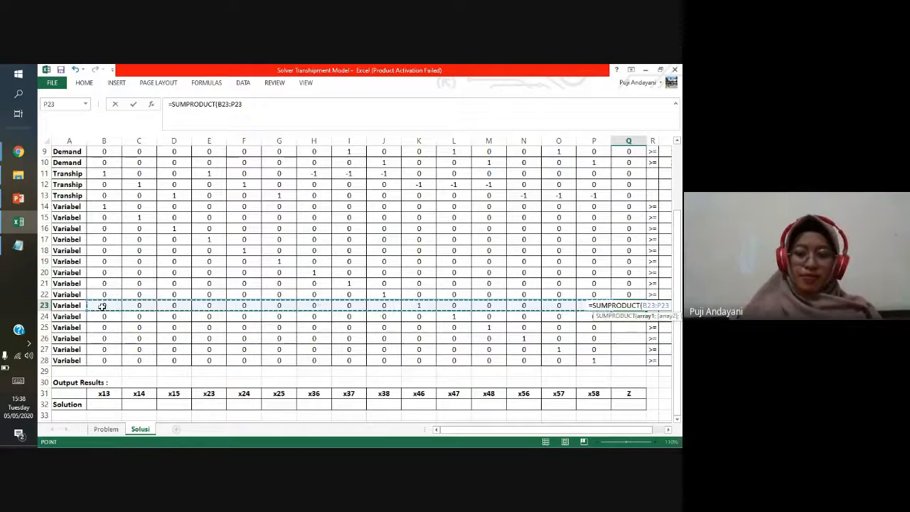
pyautogui.write(';')
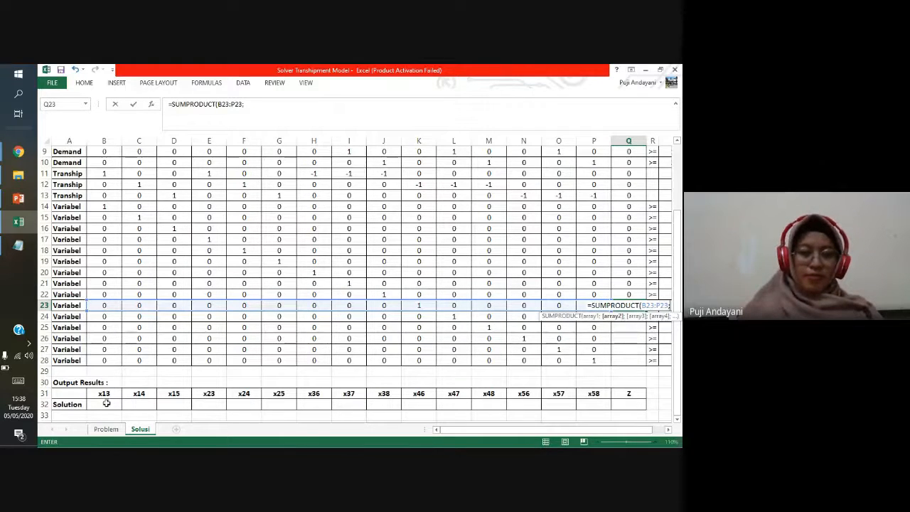
pyautogui.moveTo(104, 404); pyautogui.dragTo(604, 404)
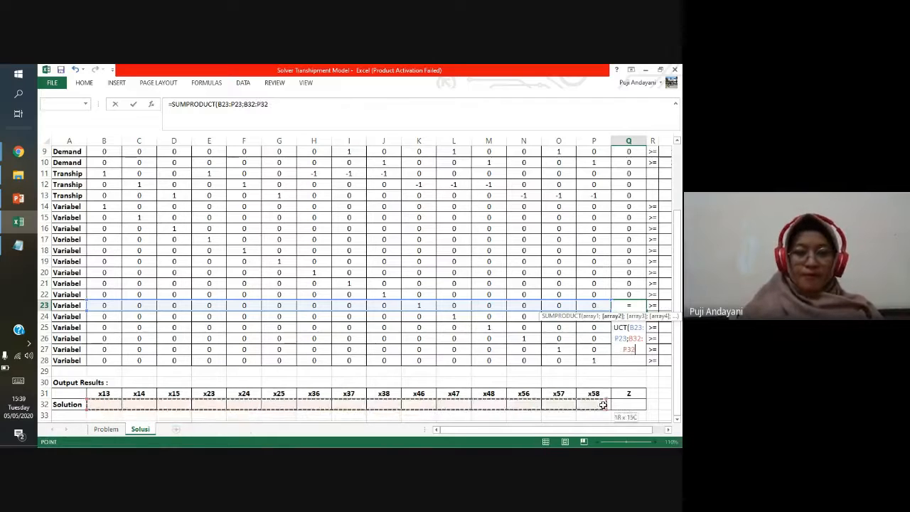
pyautogui.press('Return')
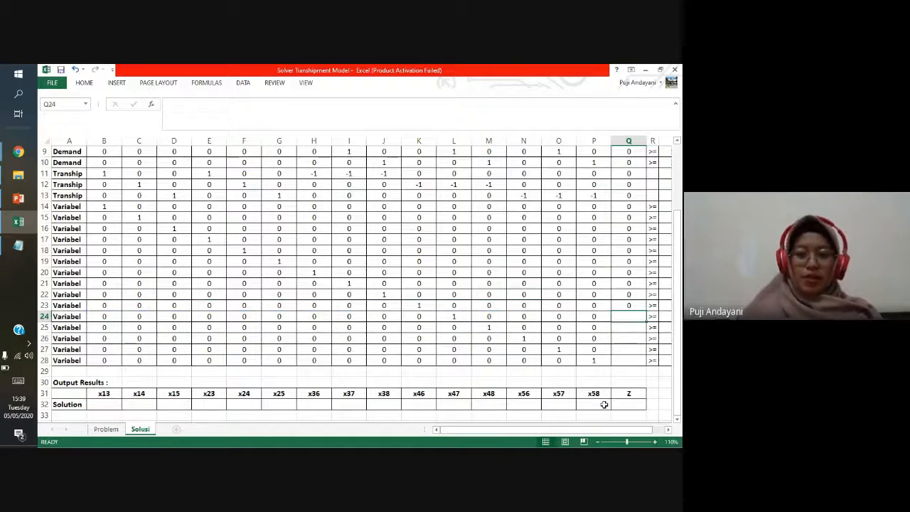
# Step: Enter =SUMPRODUCT(B24:P24;B32:P32) in Totals cell Q24 for the eleventh Variabel row
pyautogui.write('=sum')
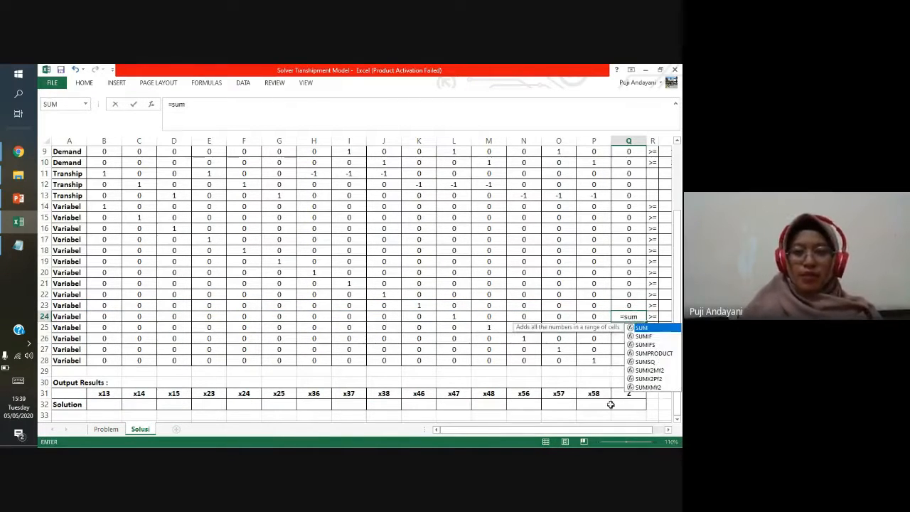
pyautogui.doubleClick(655, 353)
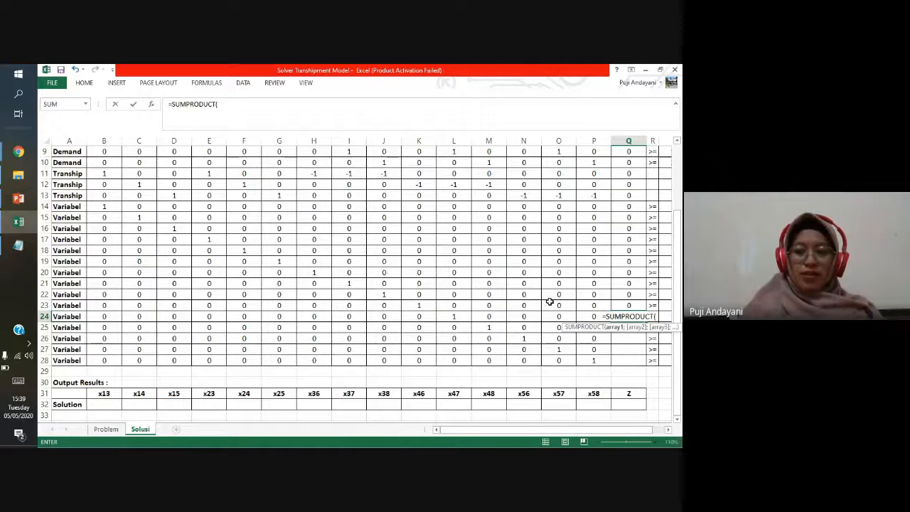
pyautogui.moveTo(587, 315); pyautogui.dragTo(93, 318)
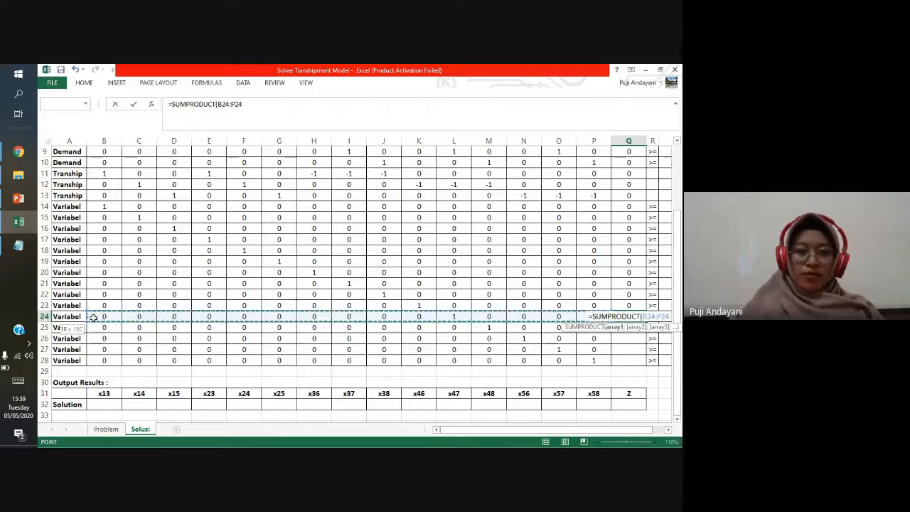
pyautogui.write(';')
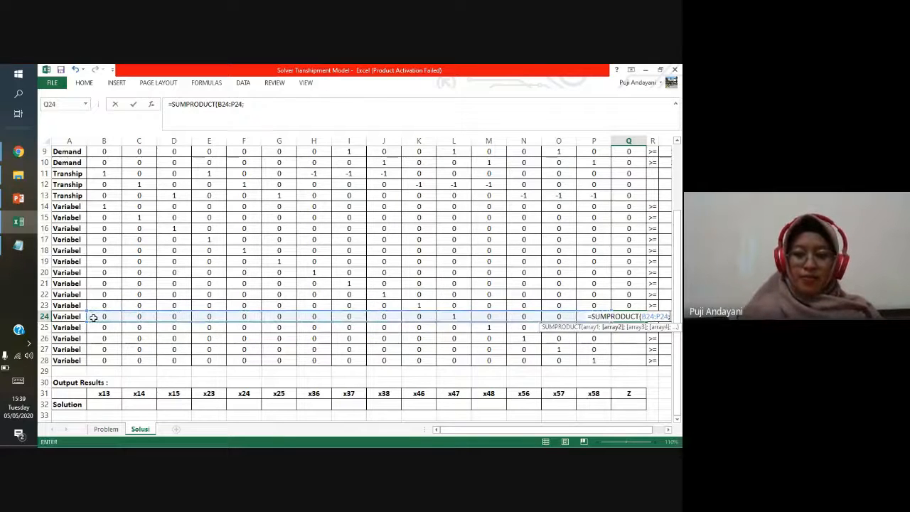
pyautogui.moveTo(107, 405); pyautogui.dragTo(598, 405)
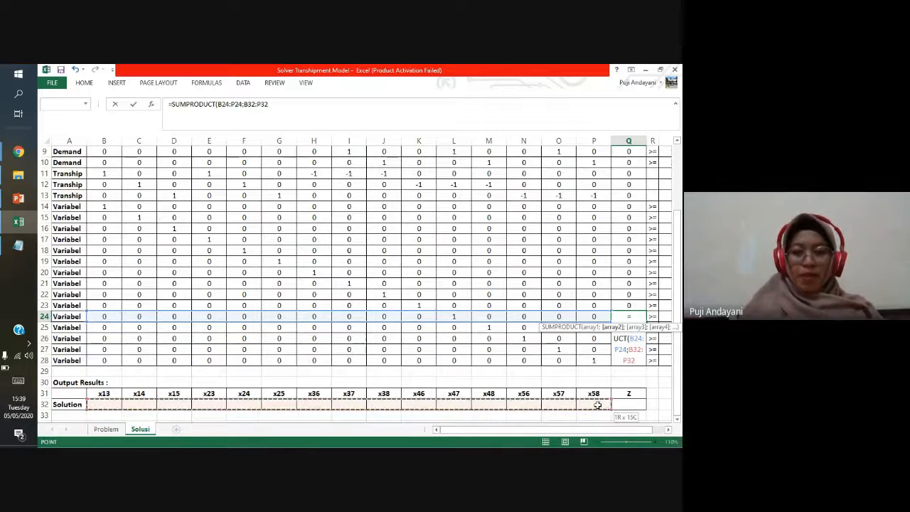
pyautogui.press('Return')
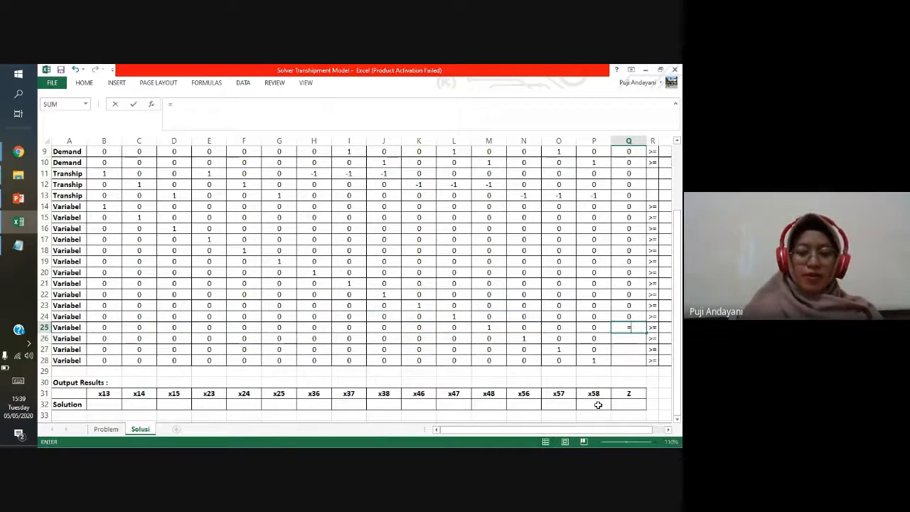
pyautogui.write('=sum')
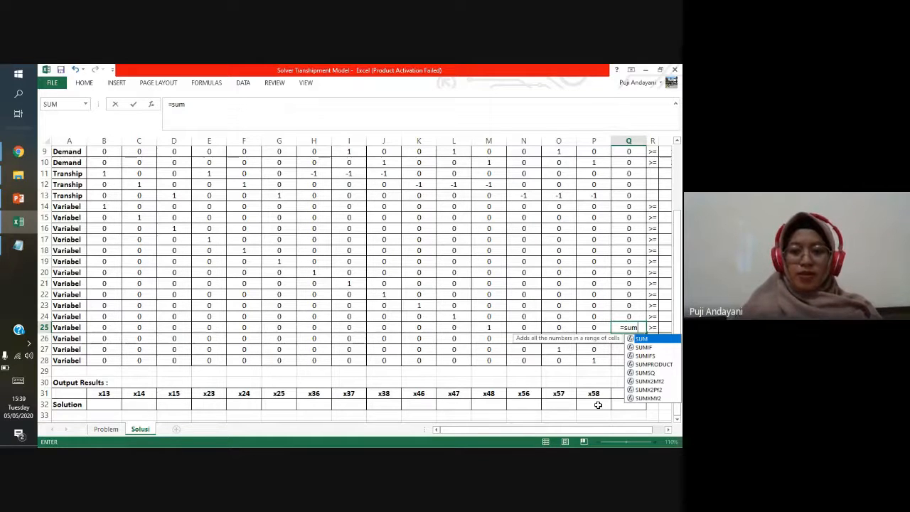
pyautogui.doubleClick(654, 364)
pyautogui.moveTo(594, 327); pyautogui.dragTo(103, 328)
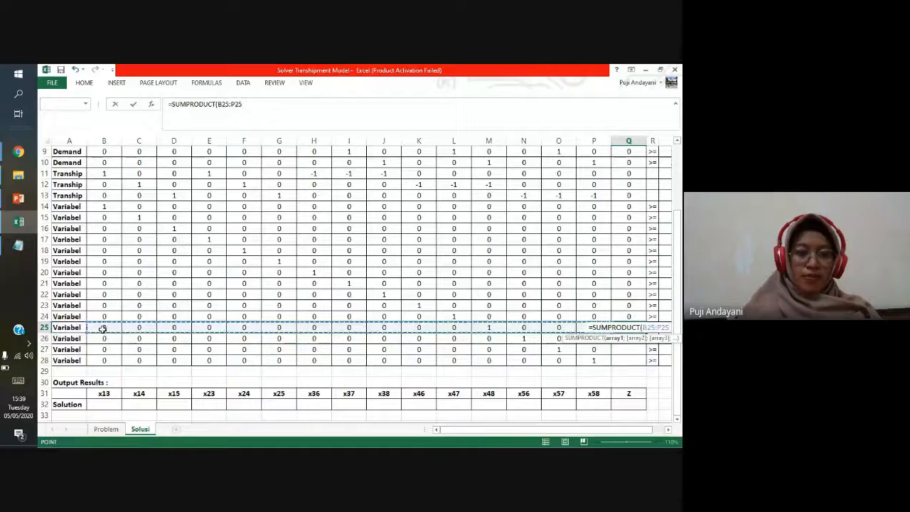
pyautogui.write(';')
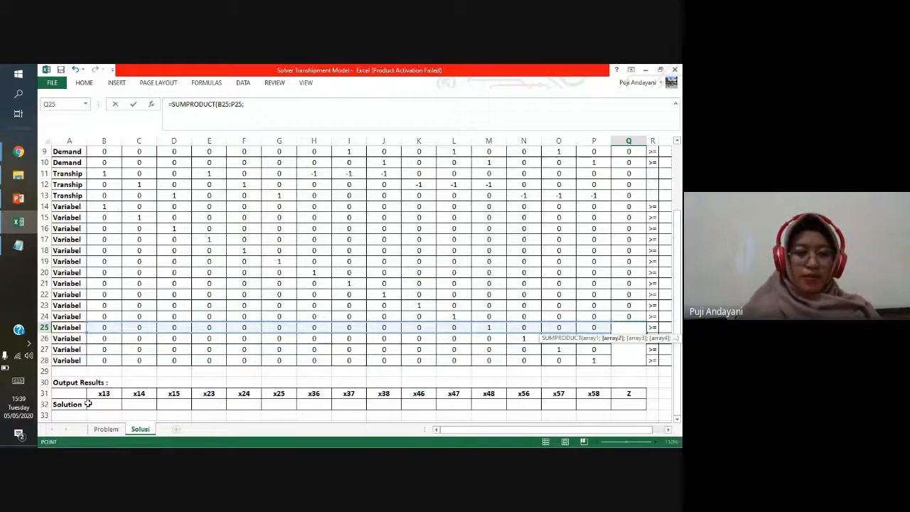
pyautogui.click(222, 396)
pyautogui.click(102, 404)
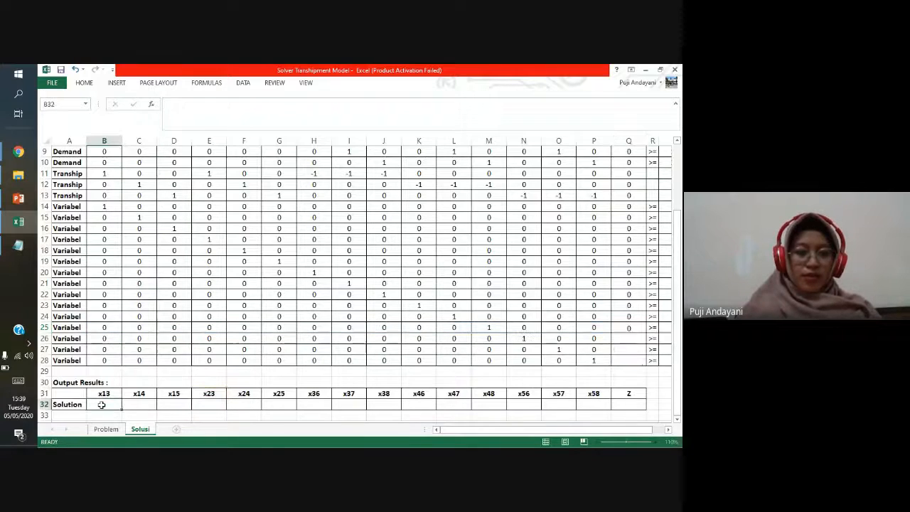
# Step: Enter =SUMPRODUCT(B25:P25;B32:P32) in Totals cell Q25 for the twelfth Variabel row
pyautogui.click(630, 330)
pyautogui.write('=sum')
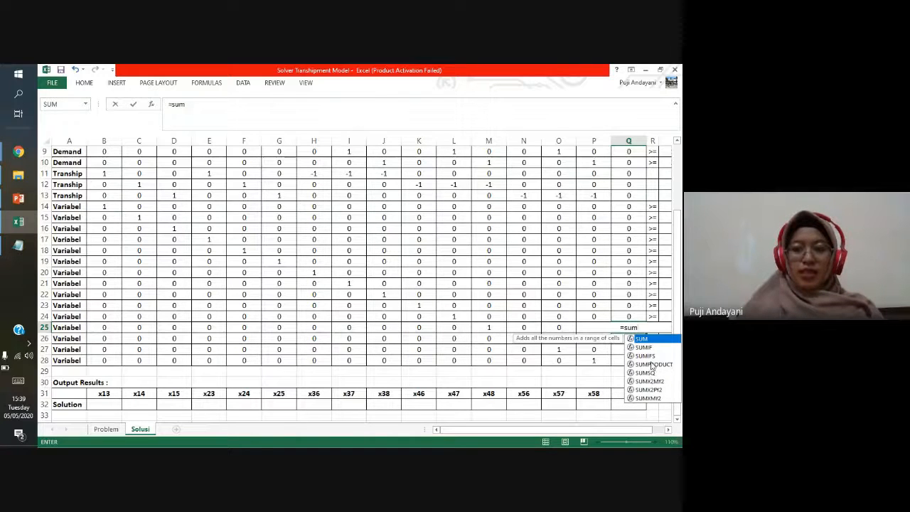
pyautogui.doubleClick(652, 364)
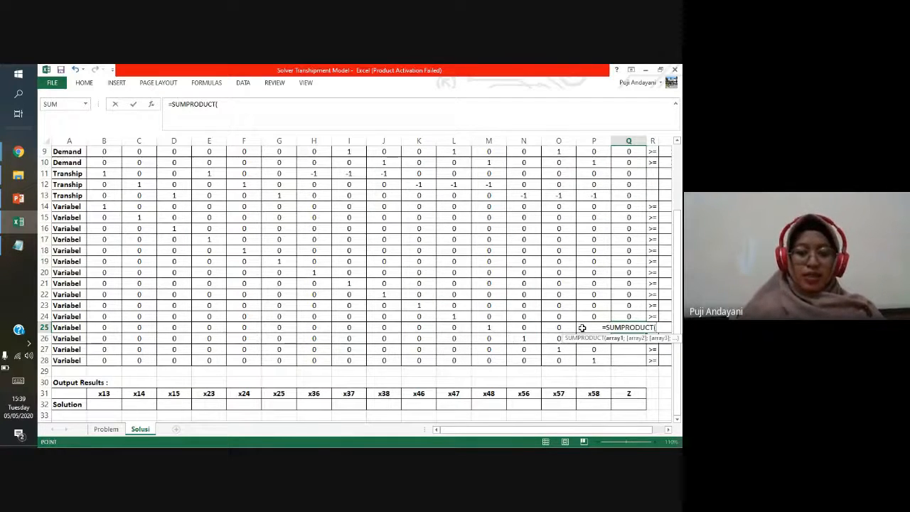
pyautogui.moveTo(582, 328); pyautogui.dragTo(102, 327)
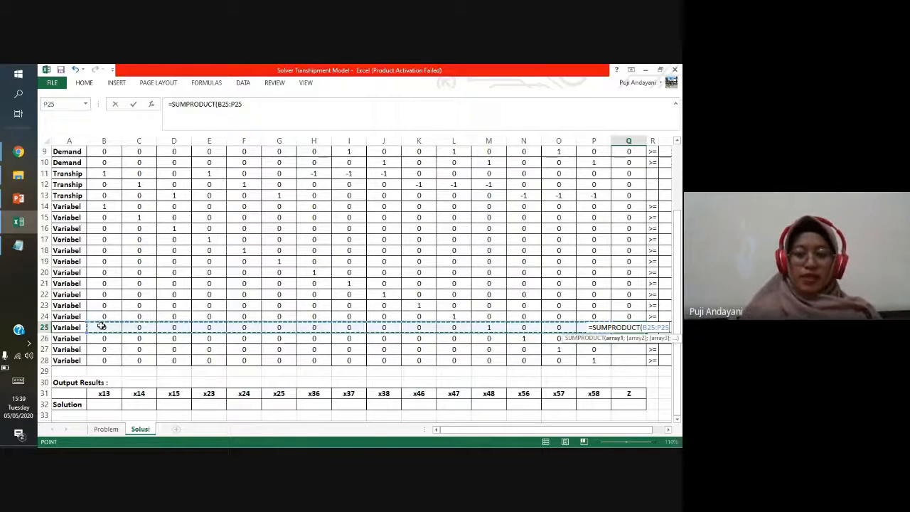
pyautogui.write(';')
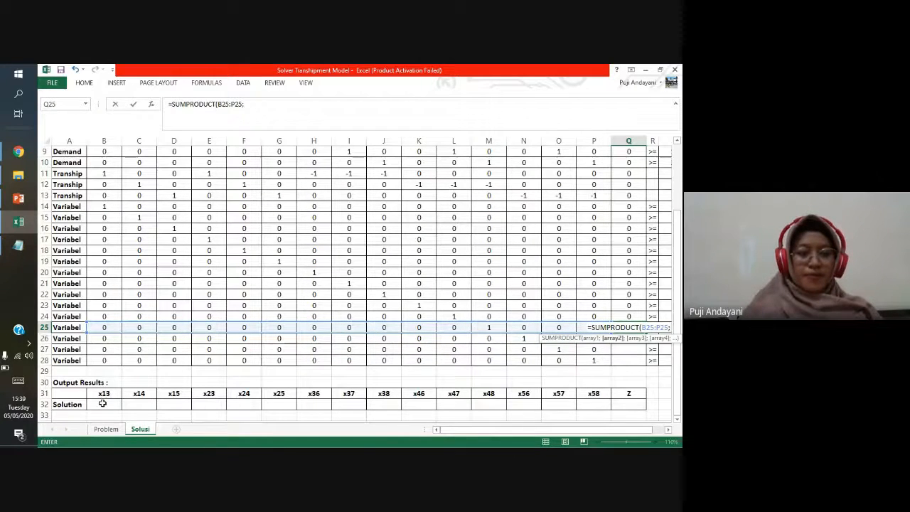
pyautogui.moveTo(102, 403); pyautogui.dragTo(592, 406)
pyautogui.press('Return')
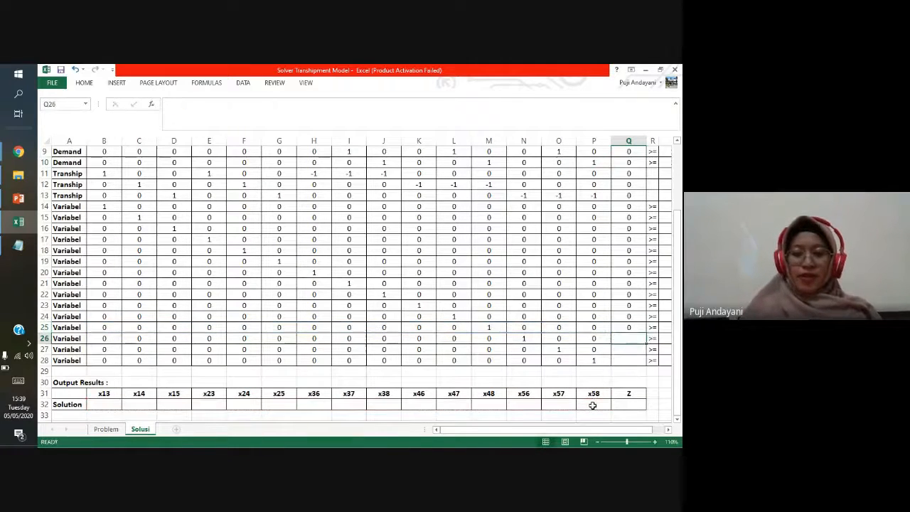
# Step: Enter =SUMPRODUCT(B26:P26;B32:P32) in Totals cell Q26 for the thirteenth Variabel row
pyautogui.write('=sum')
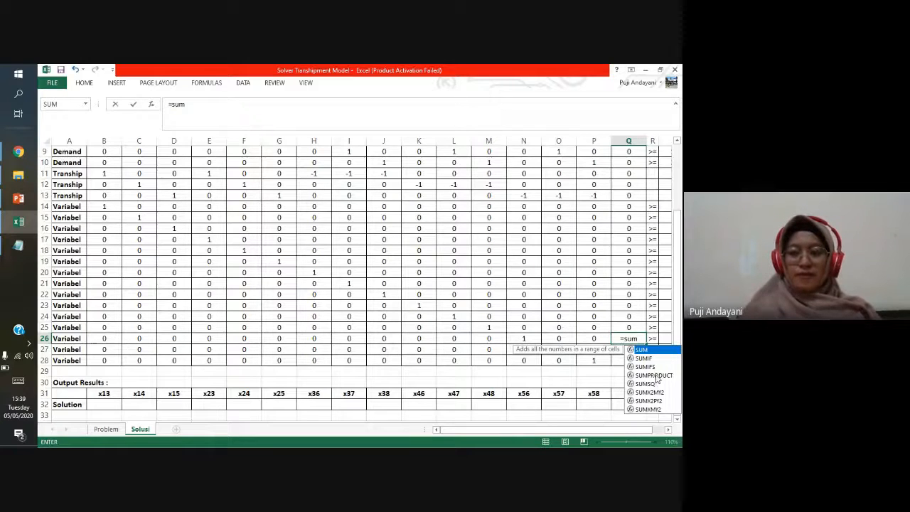
pyautogui.doubleClick(655, 375)
pyautogui.moveTo(596, 338); pyautogui.dragTo(105, 340)
pyautogui.write(';')
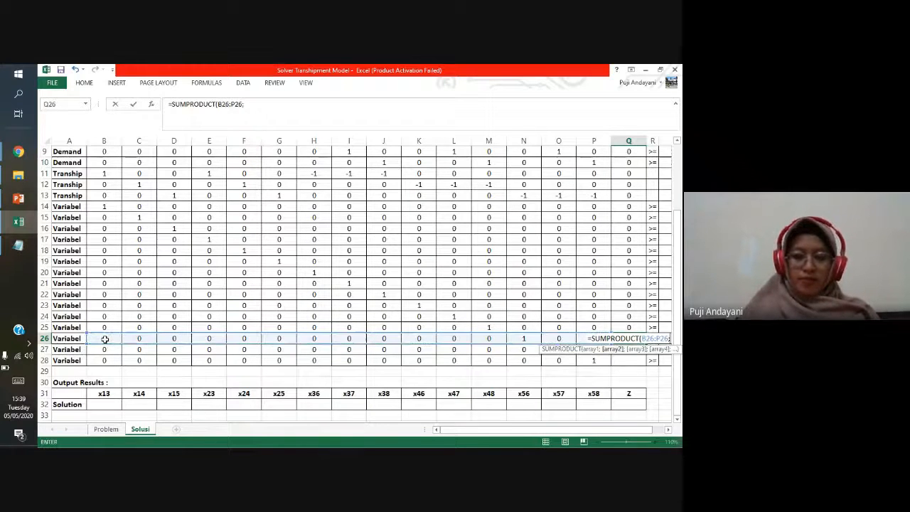
pyautogui.moveTo(102, 405); pyautogui.dragTo(588, 405)
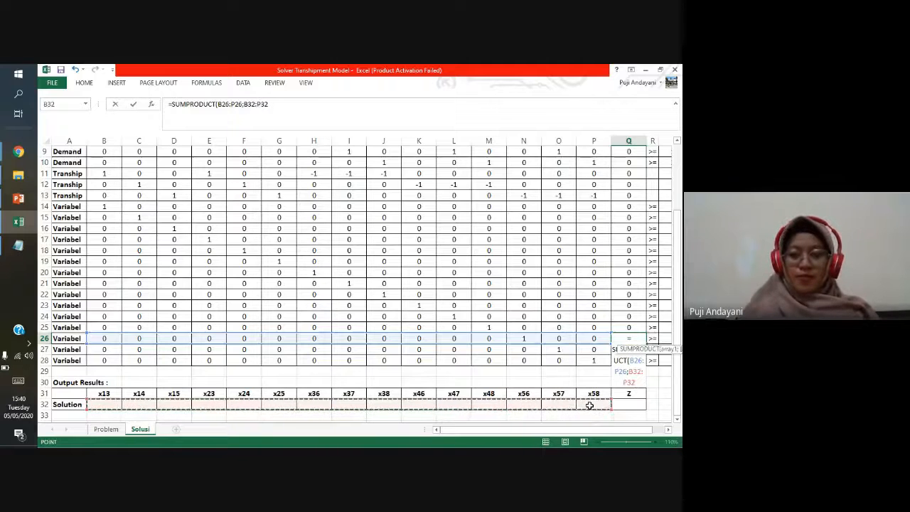
pyautogui.press('Return')
# Step: Enter =SUMPRODUCT(B27:P27;B32:P32) in Totals cell Q27 for the fourteenth Variabel row
pyautogui.write('=')
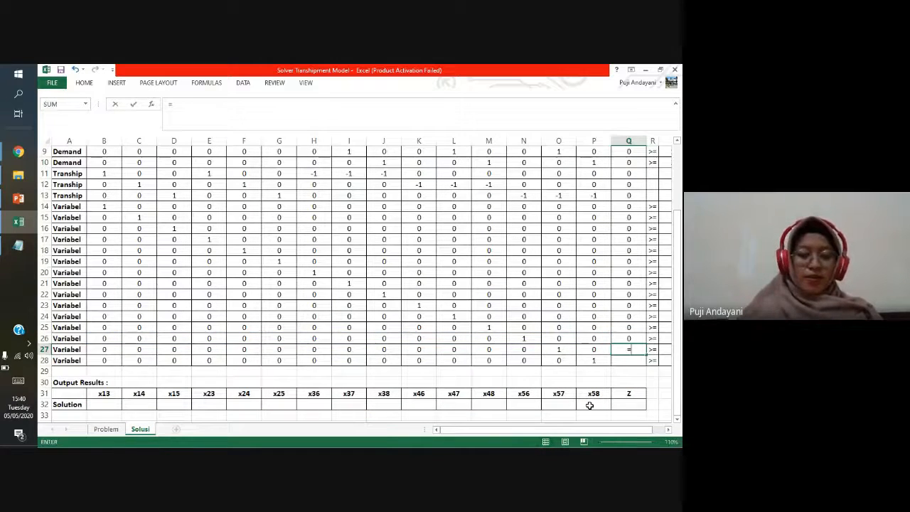
pyautogui.write('sum')
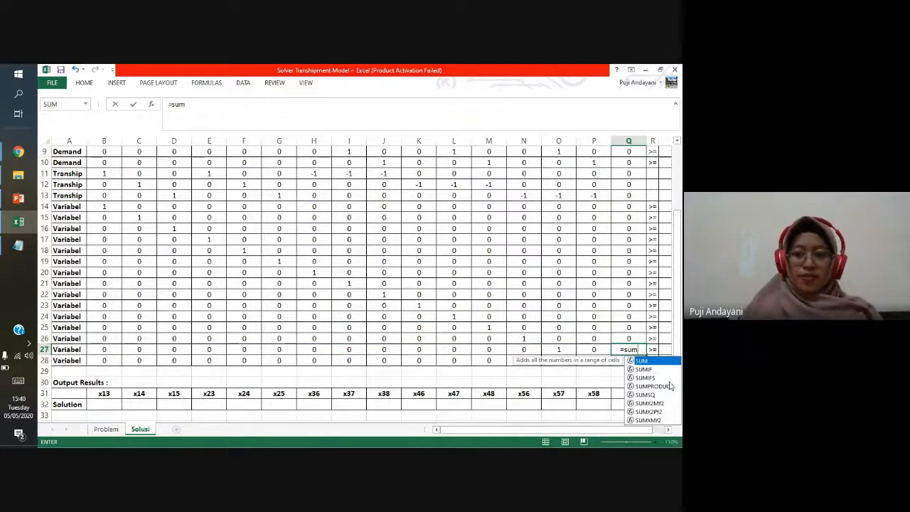
pyautogui.doubleClick(666, 387)
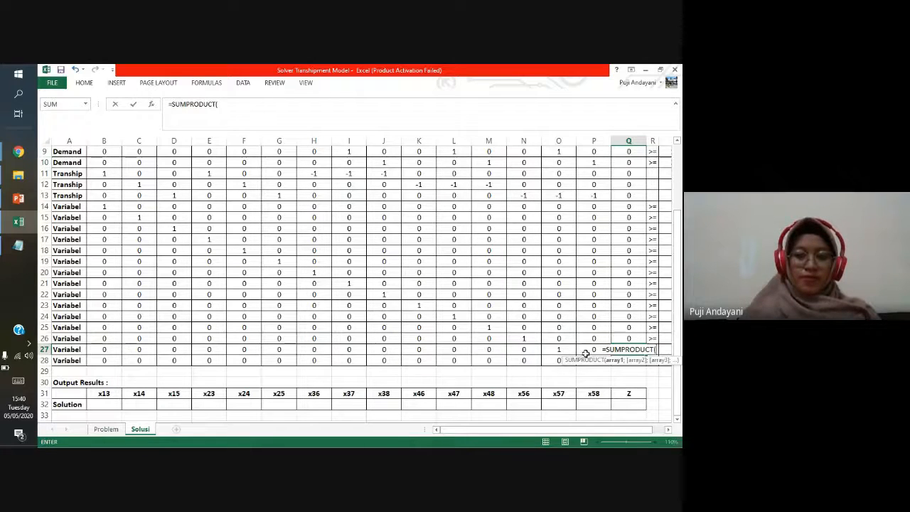
pyautogui.moveTo(587, 351); pyautogui.dragTo(103, 348)
pyautogui.write(';')
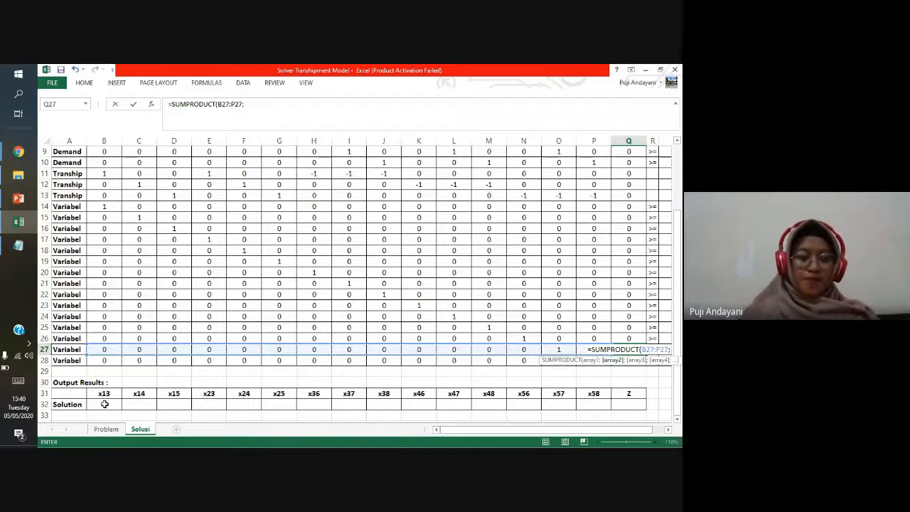
pyautogui.moveTo(105, 404); pyautogui.dragTo(610, 405)
pyautogui.press('Return')
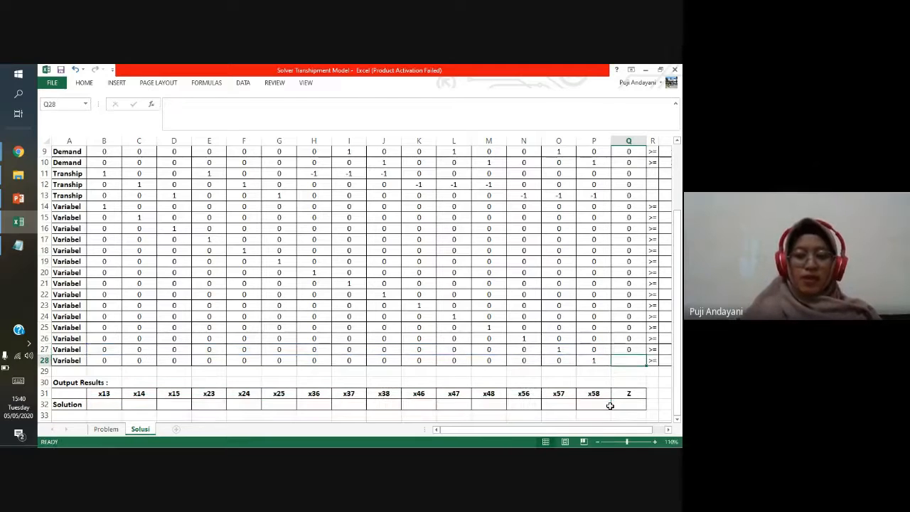
# Step: Enter =SUMPRODUCT(B28:P28;B32:P32) in Totals cell Q28 for the last Variabel row
pyautogui.write('=sum')
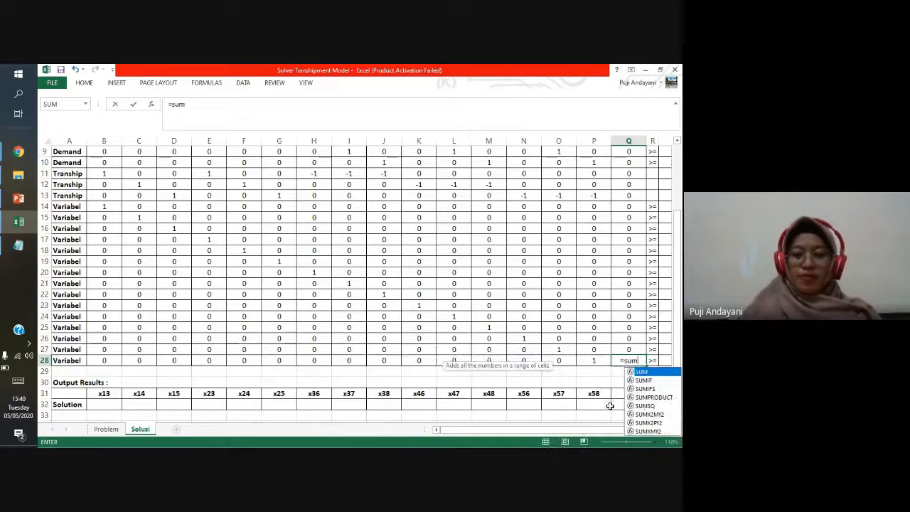
pyautogui.doubleClick(662, 398)
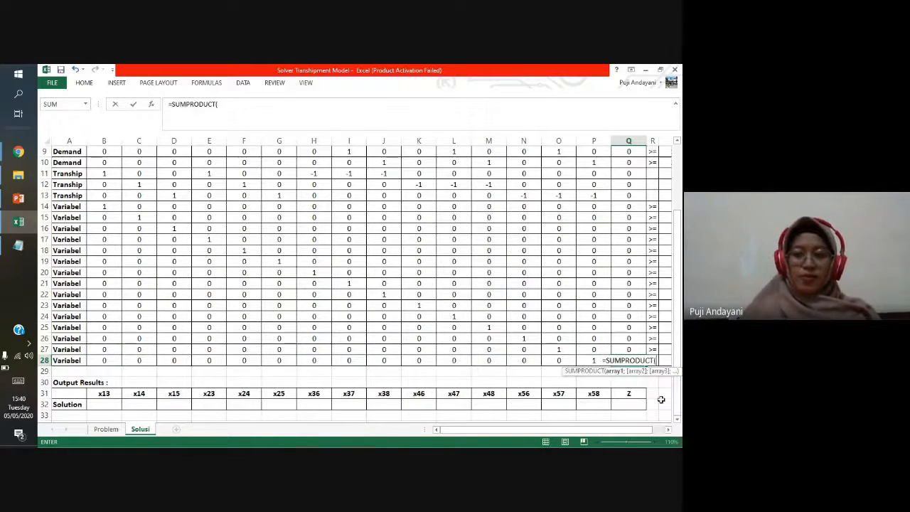
pyautogui.moveTo(561, 361); pyautogui.dragTo(101, 359)
pyautogui.write(';')
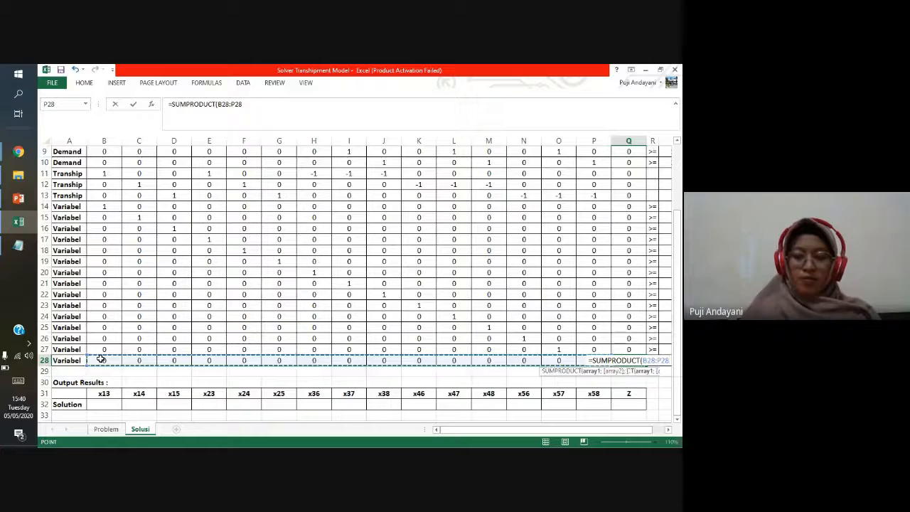
pyautogui.moveTo(112, 404); pyautogui.dragTo(590, 393)
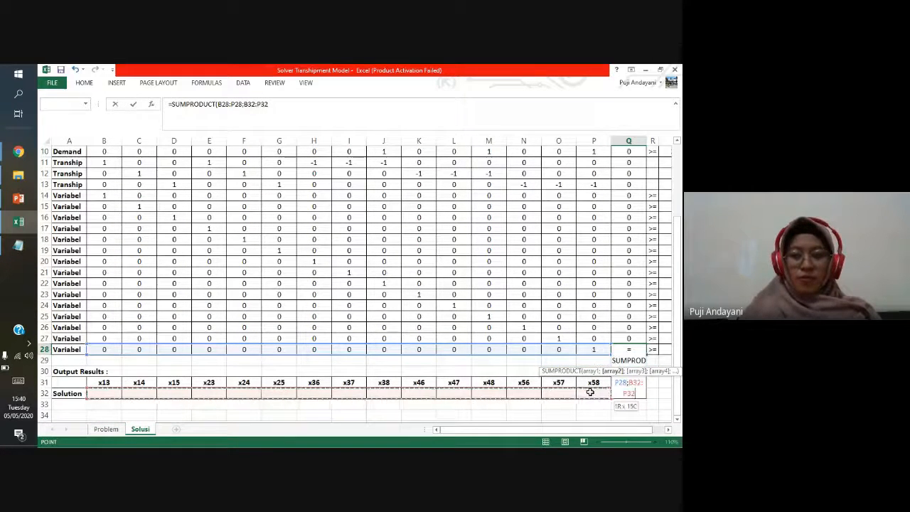
pyautogui.press('Return')
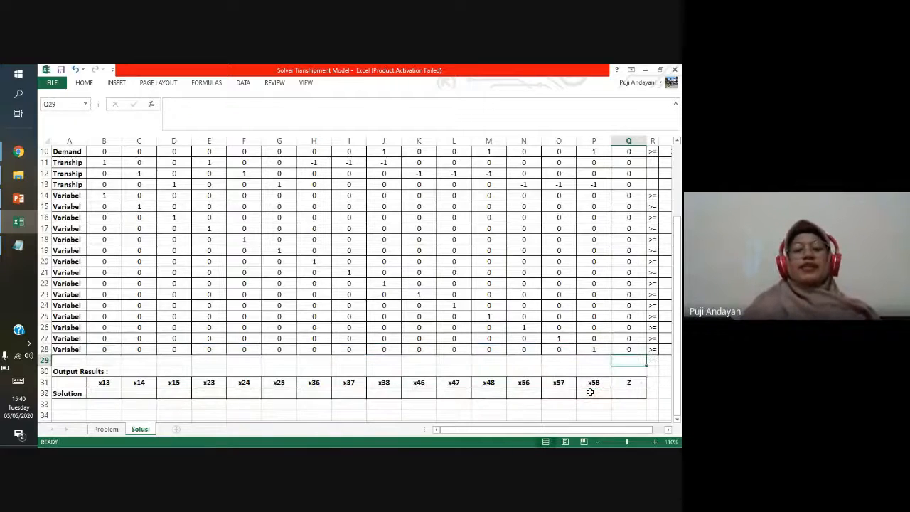
# Step: Link the Z cell Q32 in the Output Results table to the objective total with =Q5
pyautogui.click(637, 395)
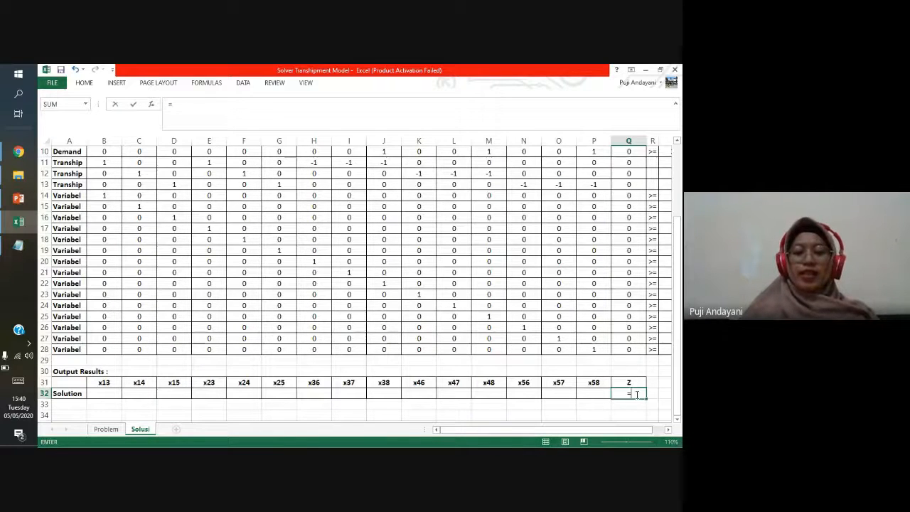
pyautogui.write('=')
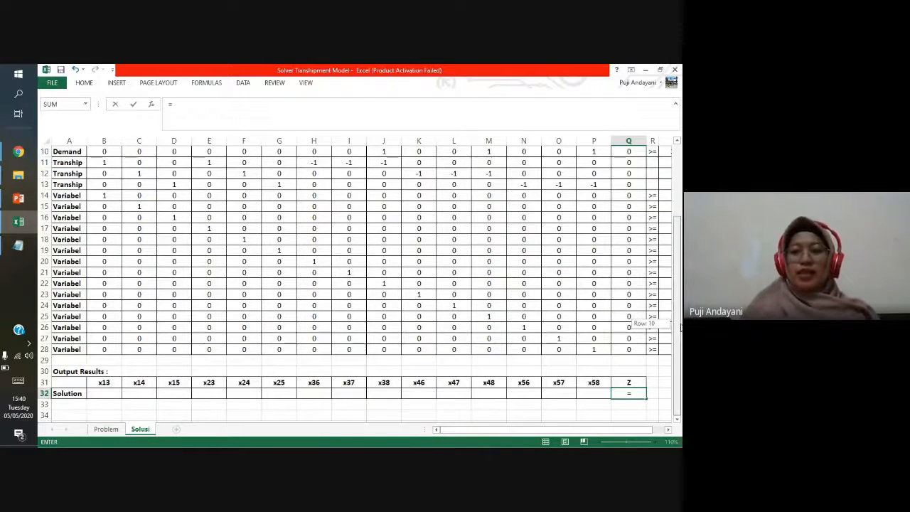
pyautogui.scroll(3, 603, 244)
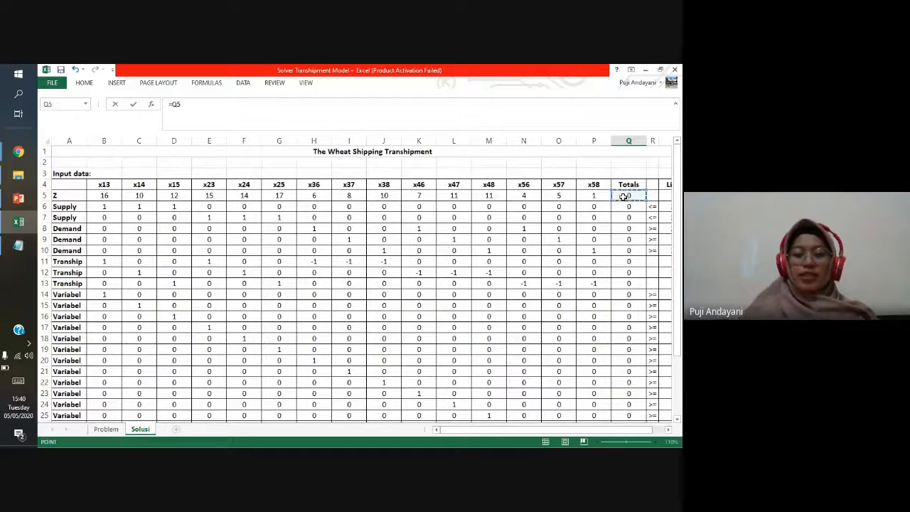
pyautogui.press('Return')
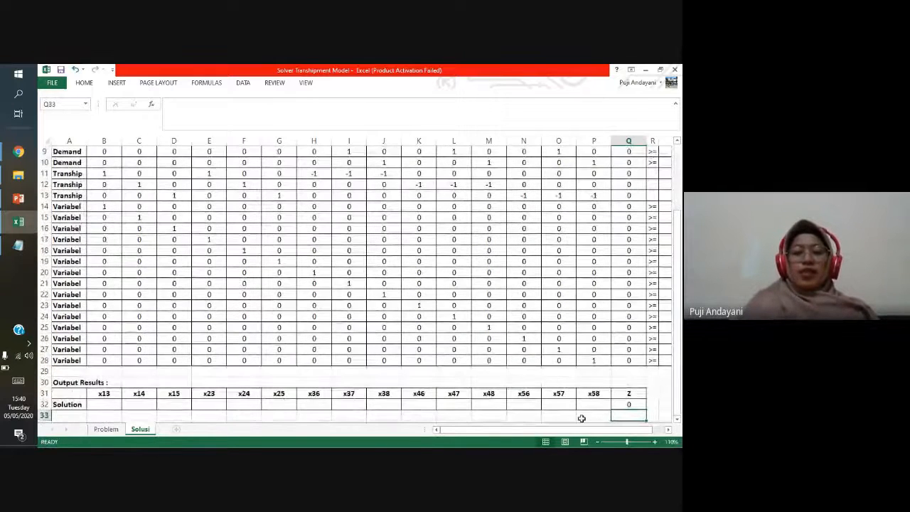
# Step: Open Solver for the wheat shipping transhipment model
pyautogui.moveTo(539, 433); pyautogui.dragTo(552, 432)
pyautogui.scroll(2, 229, 184)
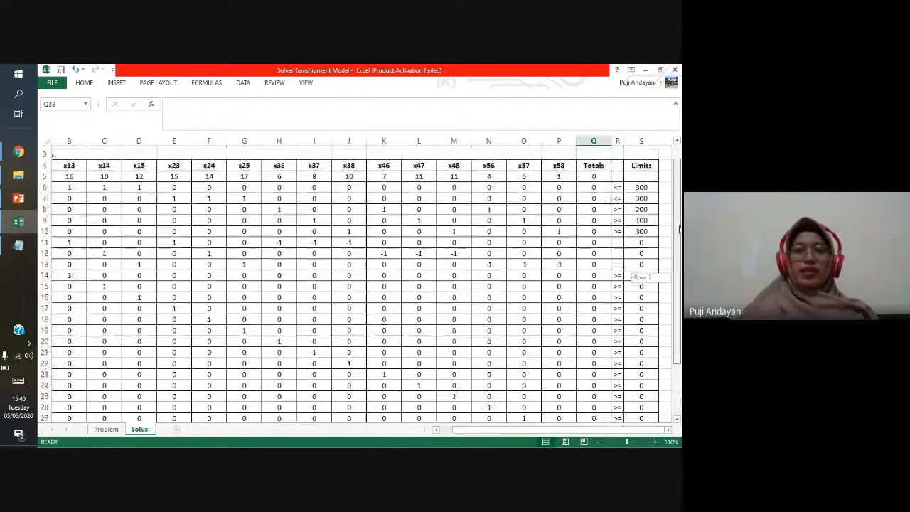
pyautogui.click(242, 84)
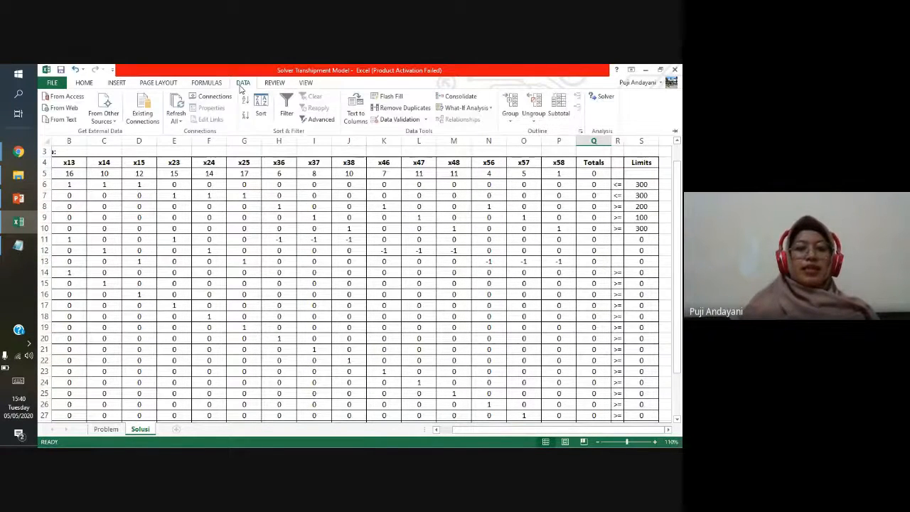